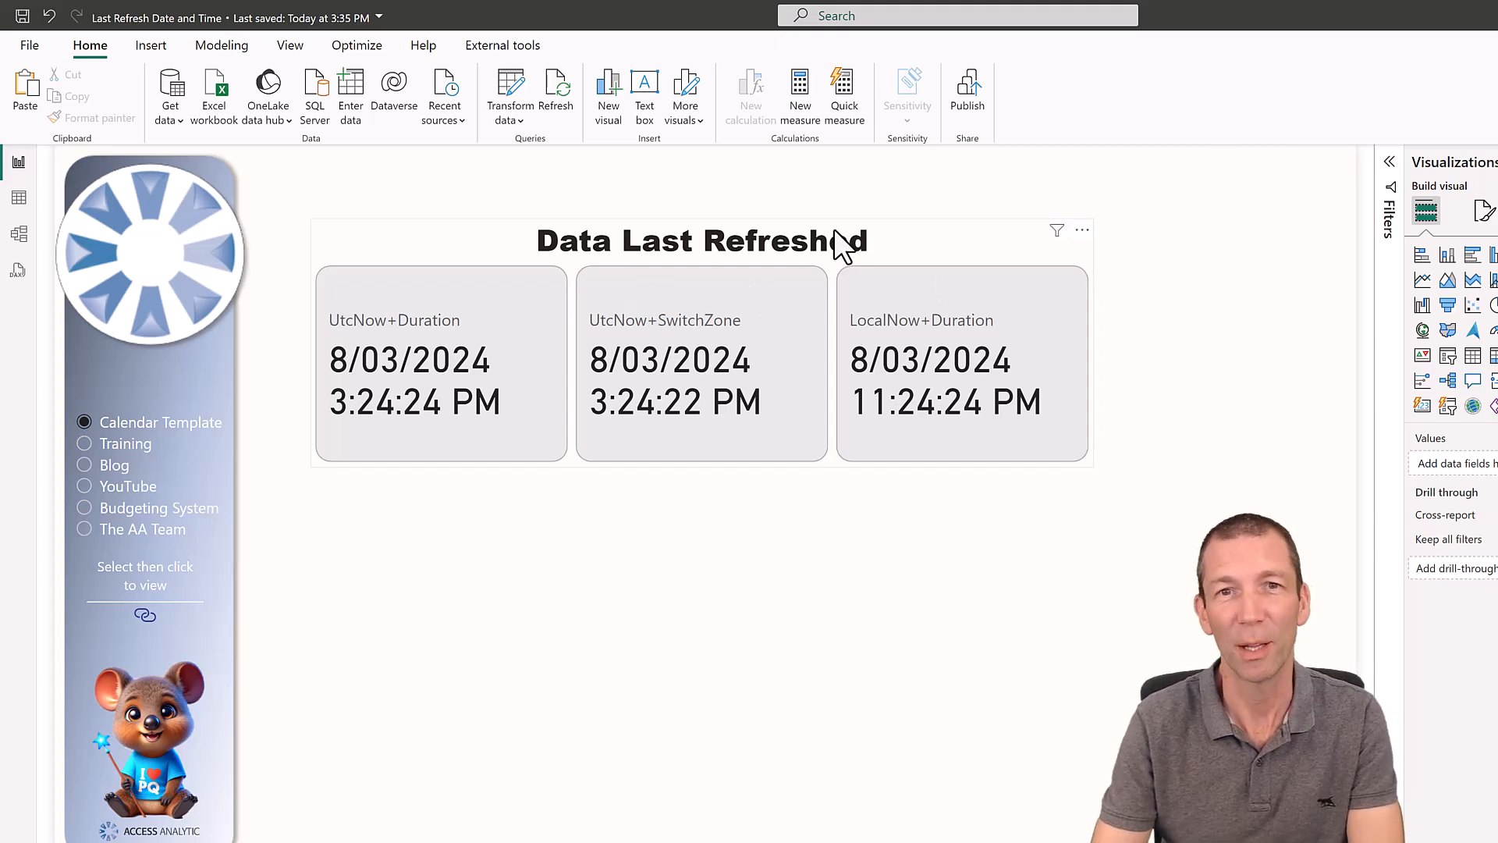
Refresh the report data and open the queries for transformation in the Power Query Editor
left_click(556, 83)
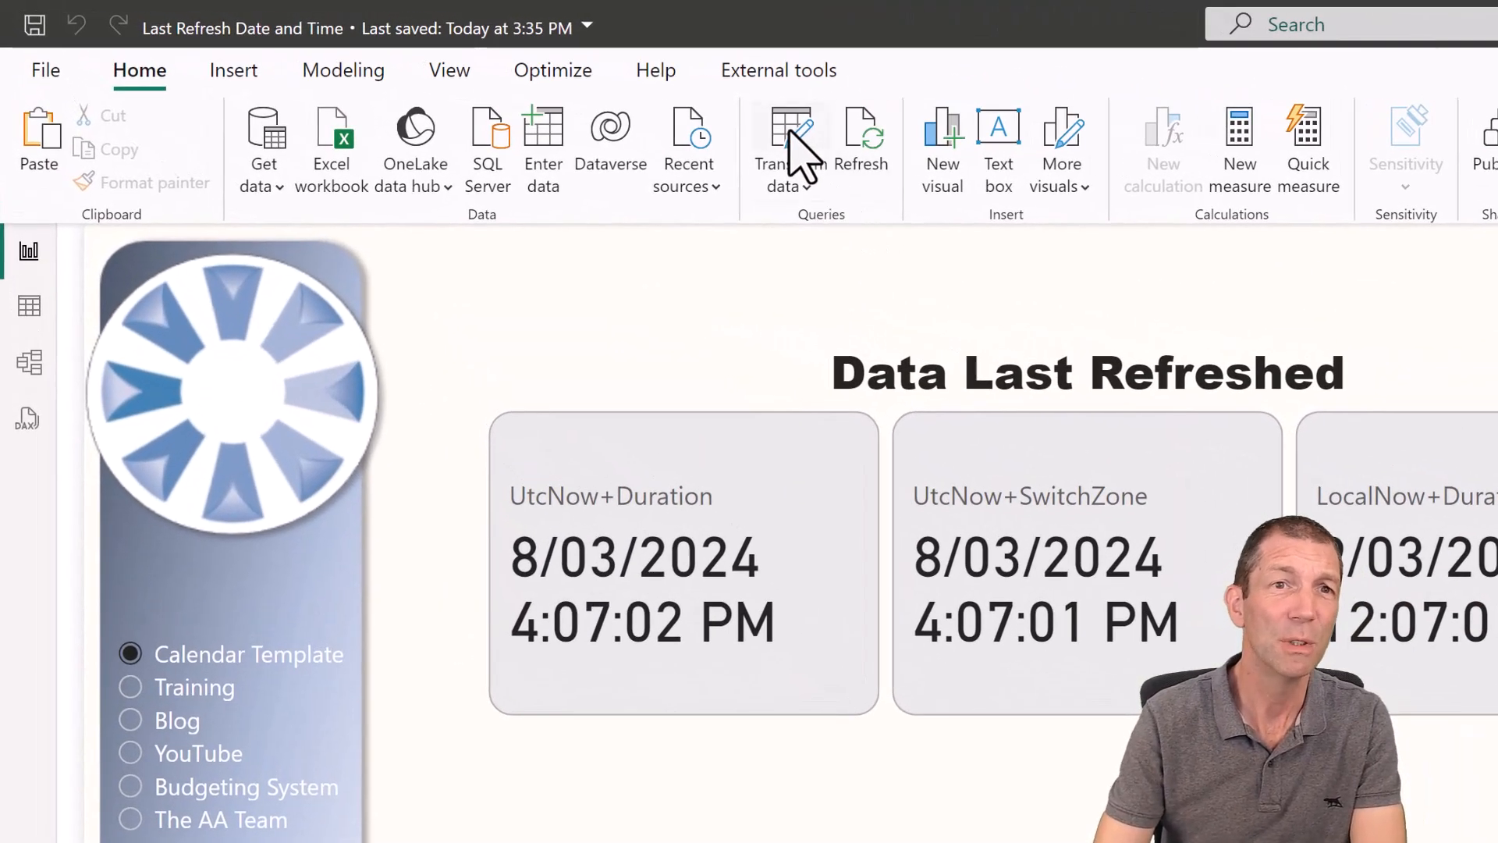
left_click(789, 136)
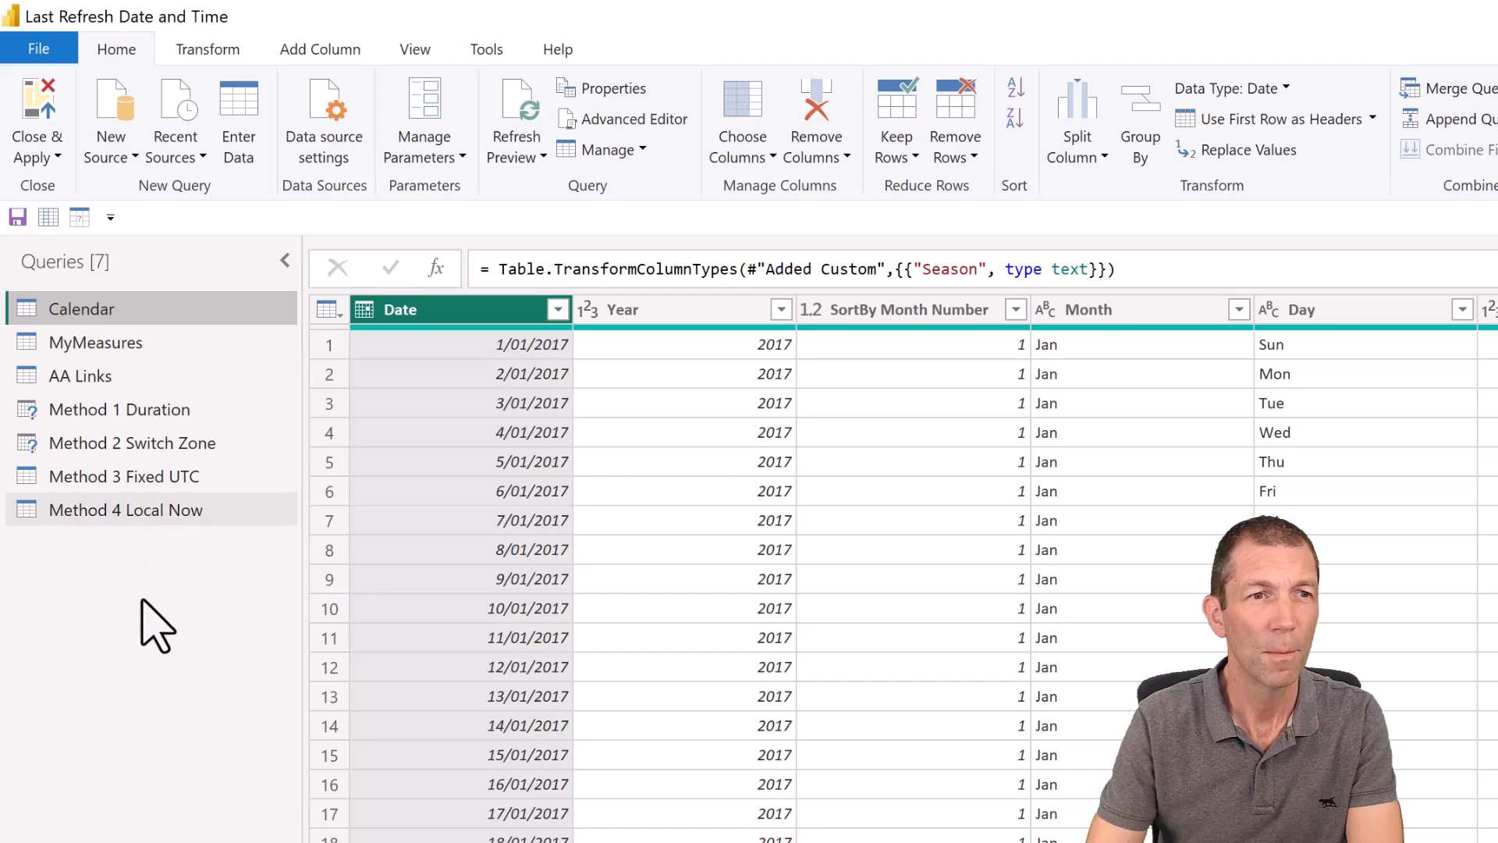
Add a new blank query to the query list
right_click(143, 599)
mouse_move(227, 641)
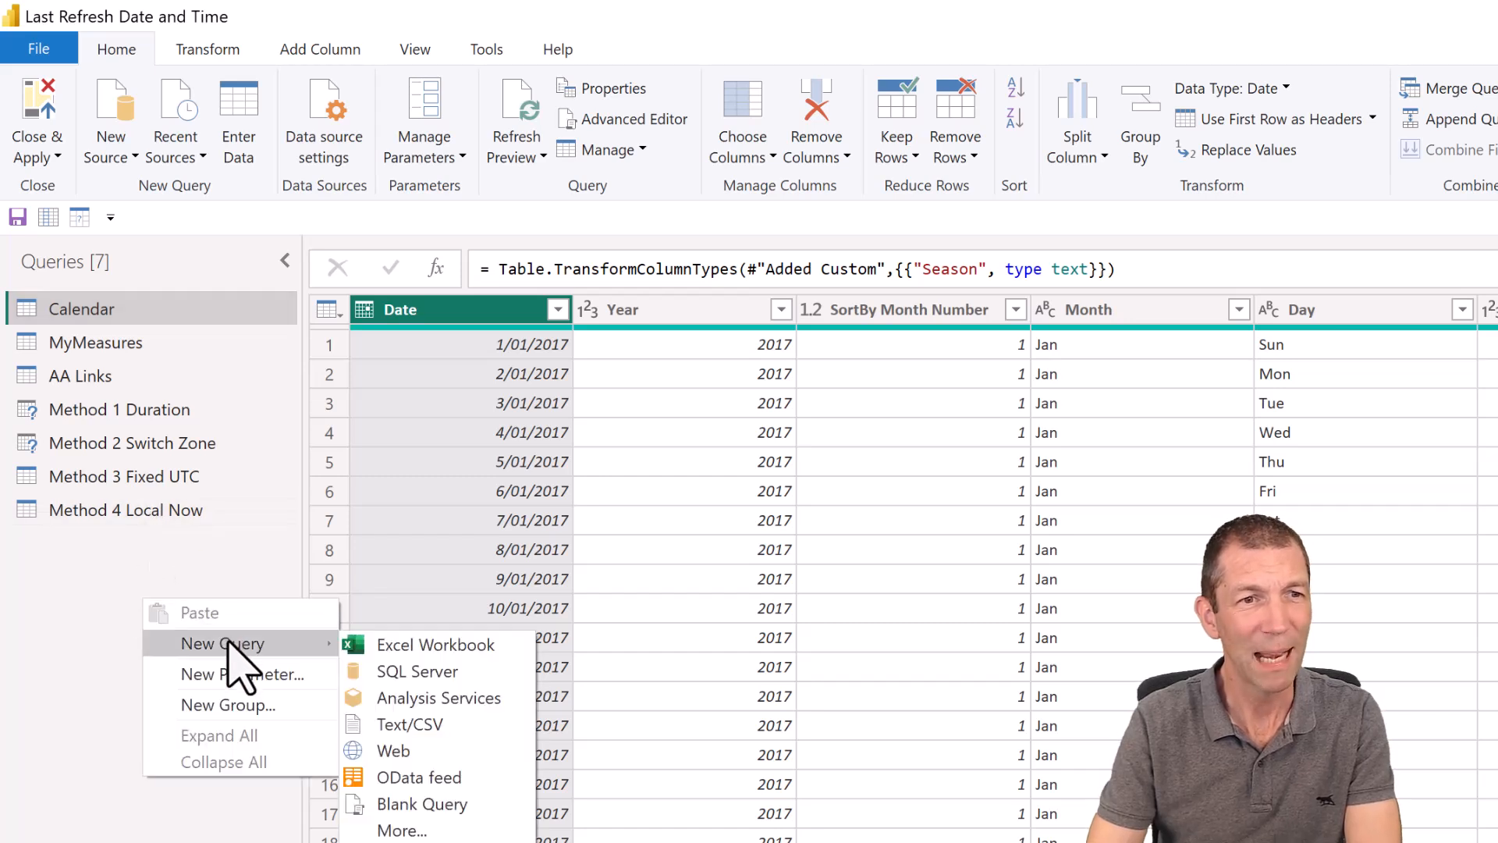
left_click(405, 805)
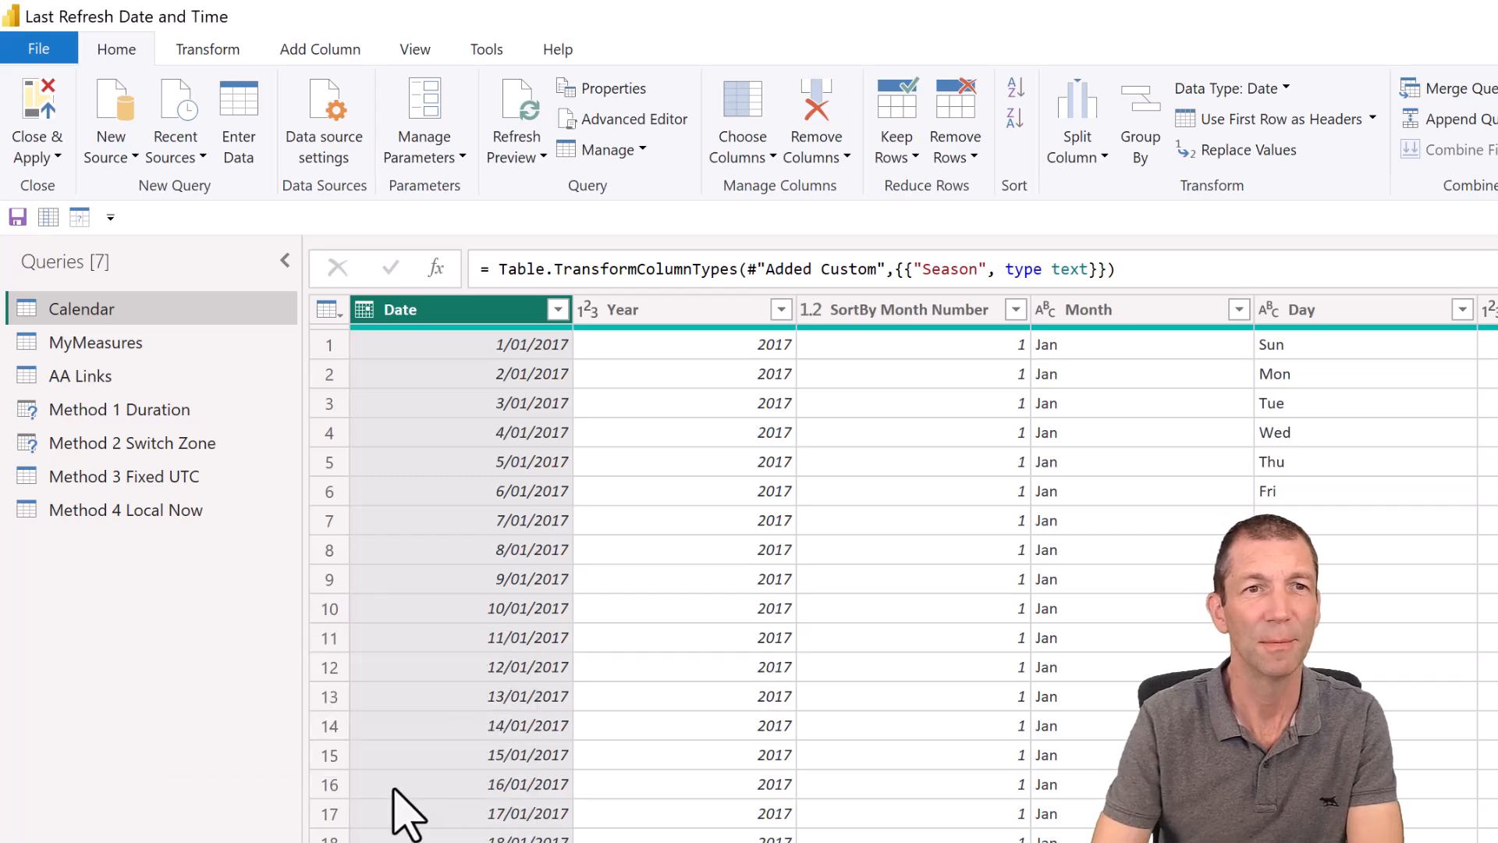
Enter =DateTime.LocalNow() as the formula of the blank query
key("ctrl+shift+plus")
key("ctrl+shift+plus")
key("ctrl+shift+plus")
key("ctrl+shift+plus")
key("ctrl+shift+plus")
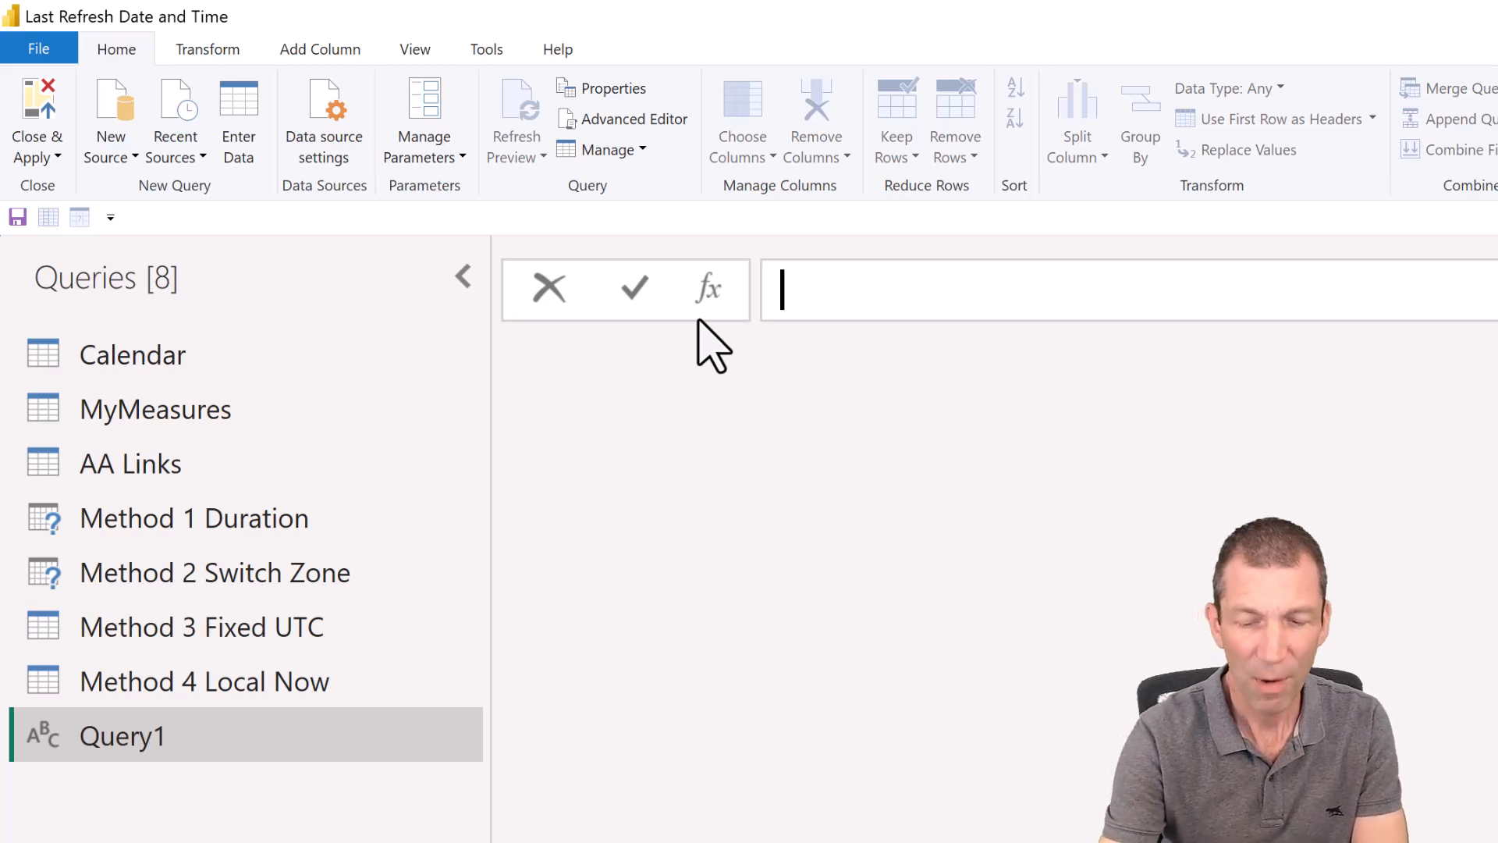
type("=now")
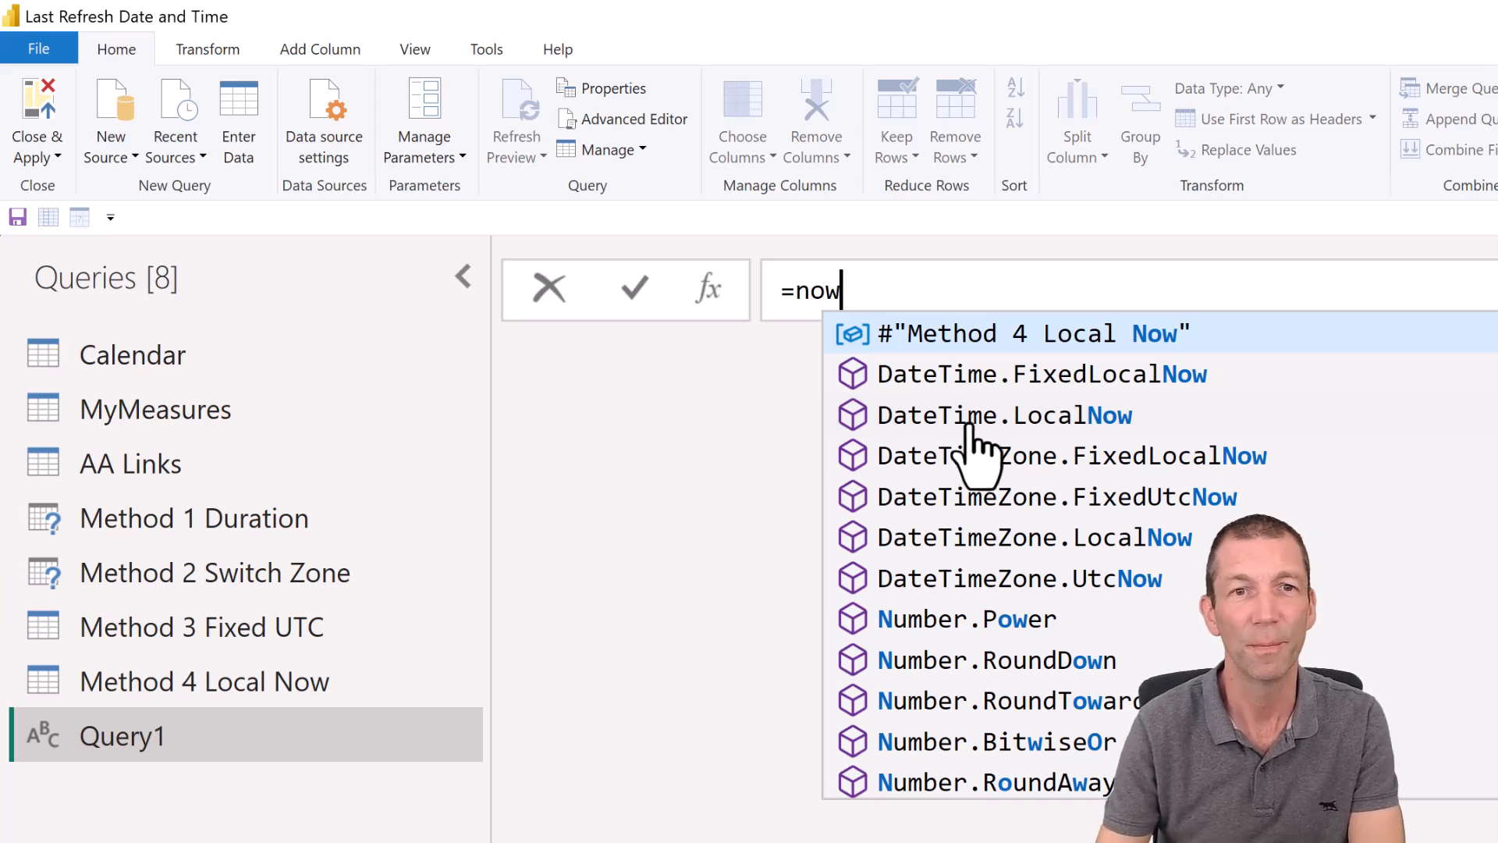
left_click(968, 425)
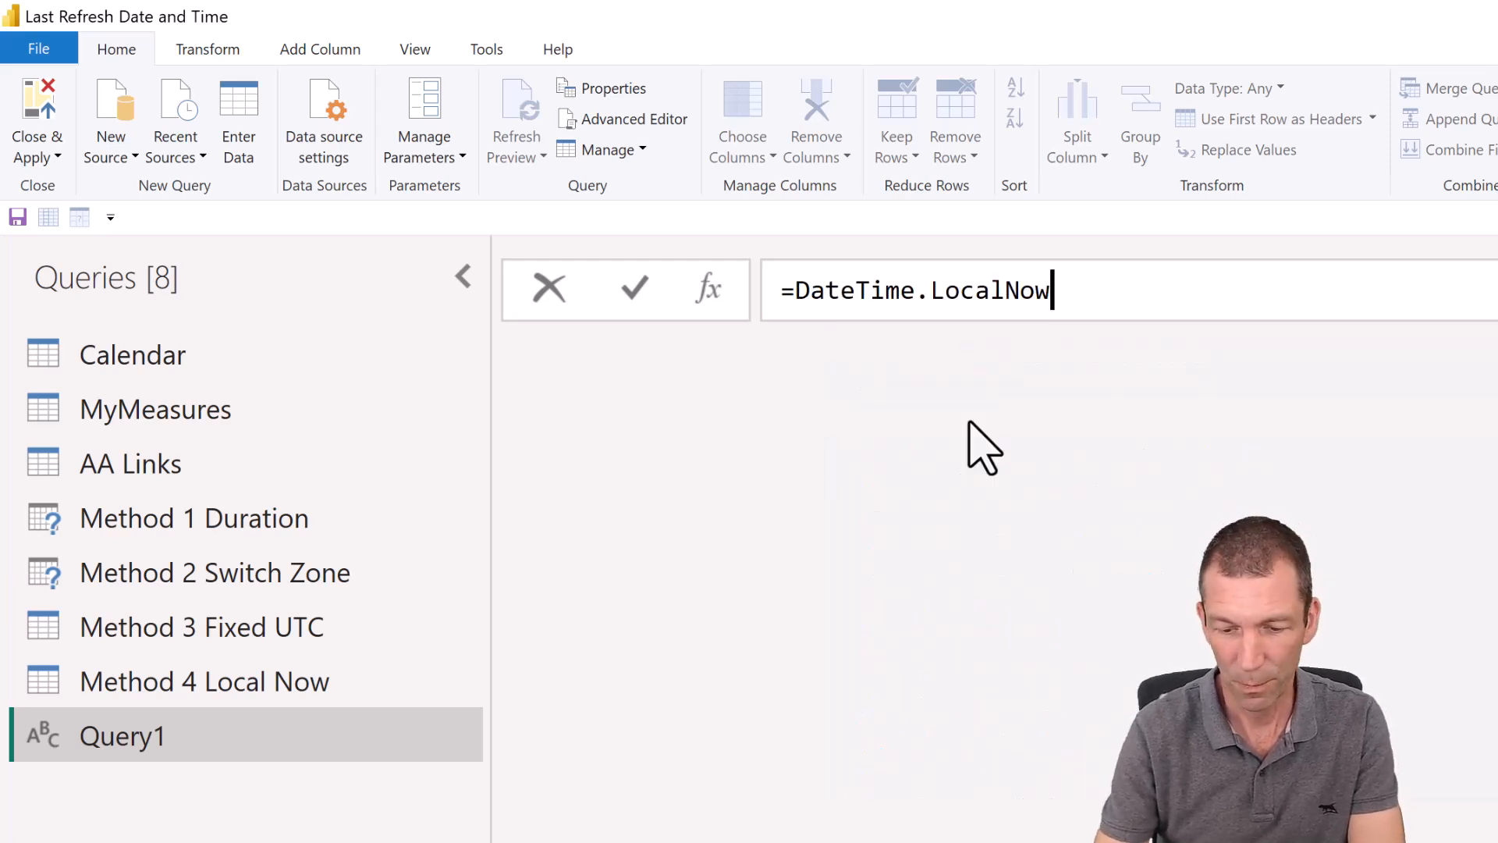
type("(")
key("Return")
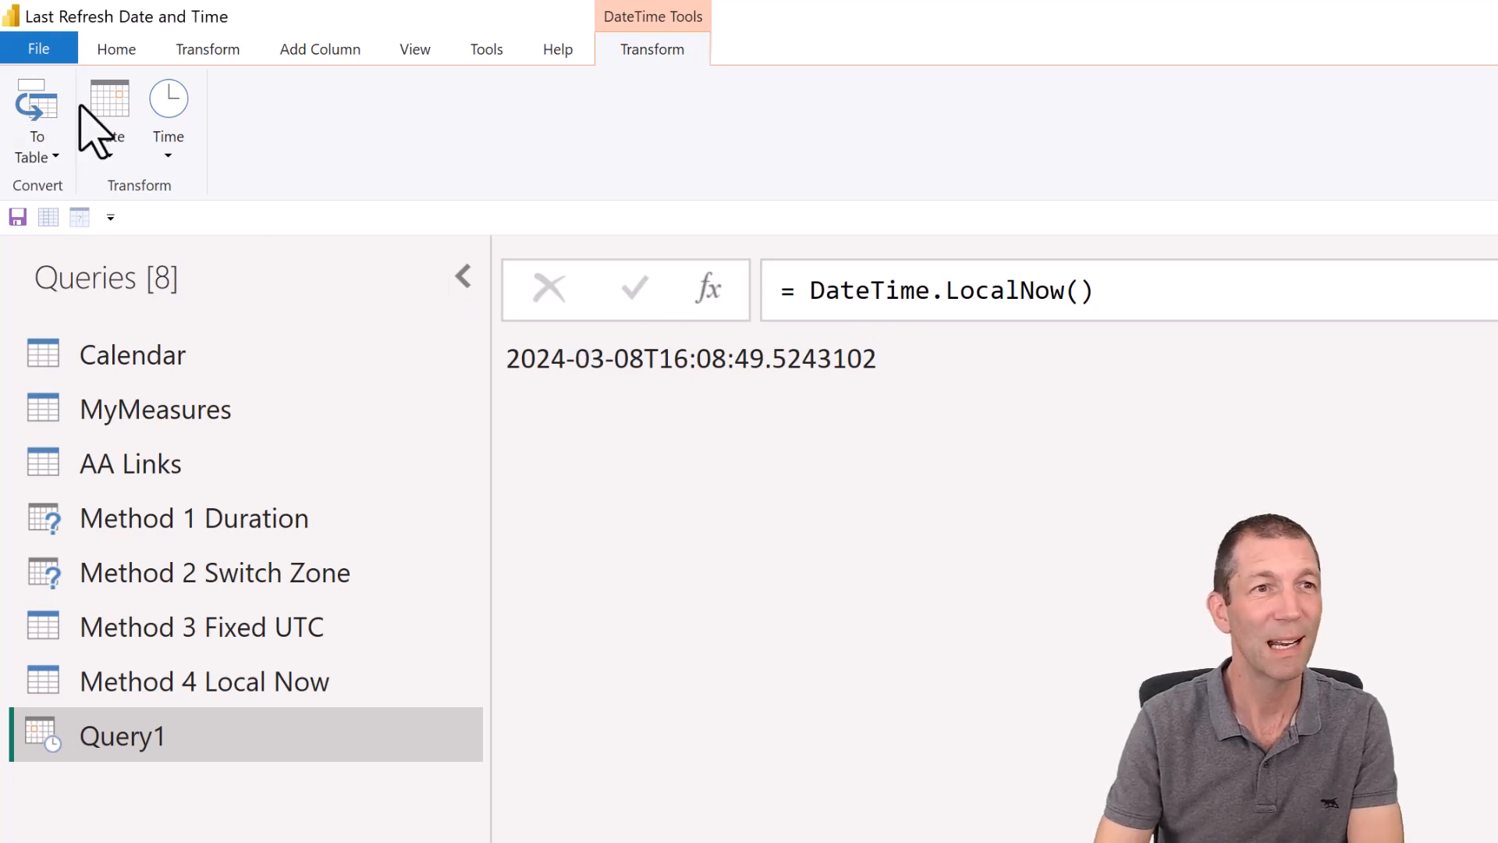
Convert the date-time value to a table and rename its column Local Now
left_click(48, 111)
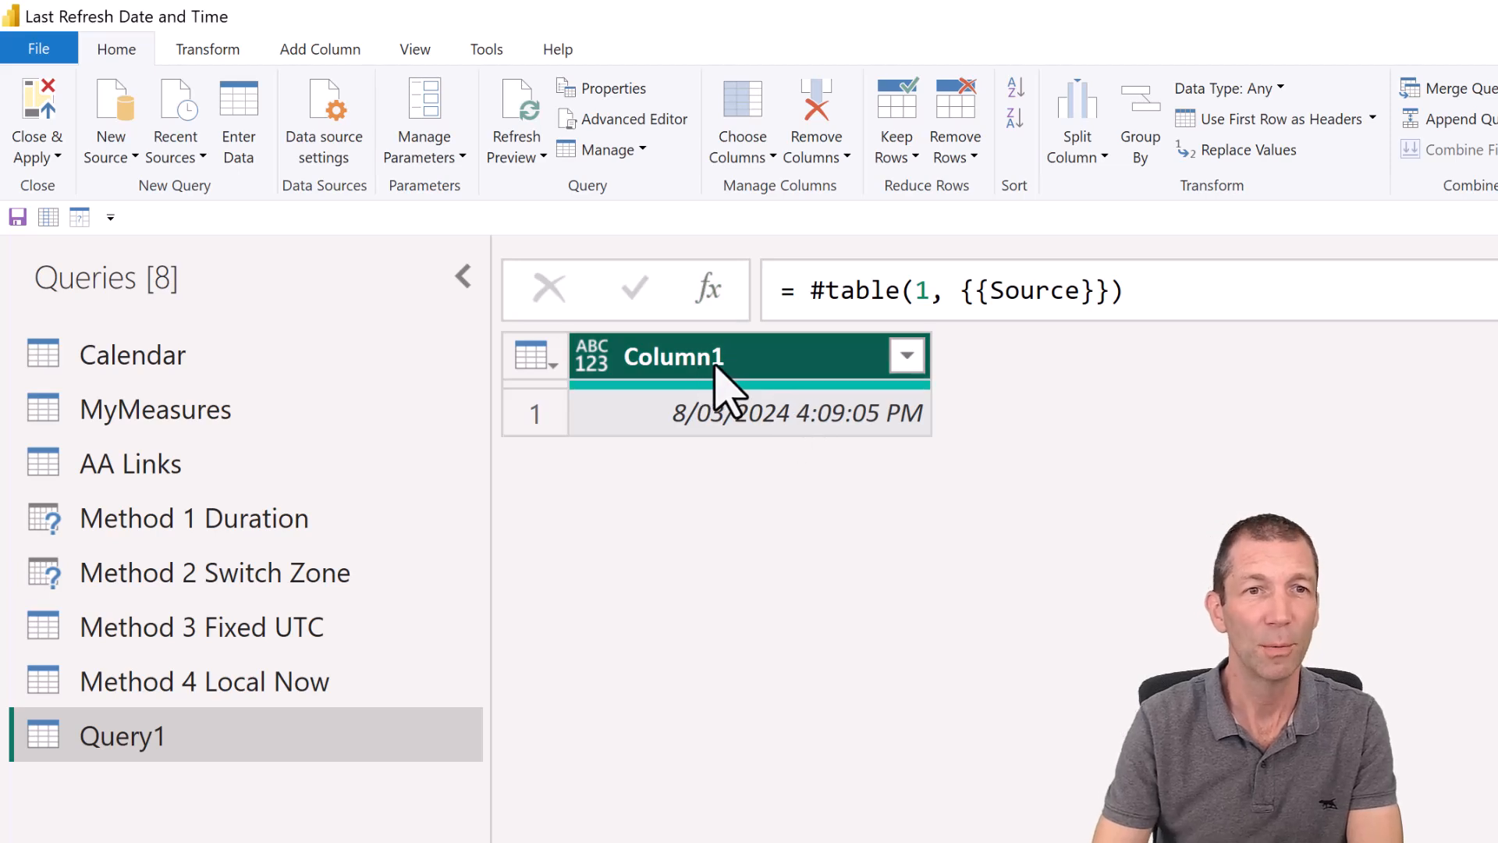
double_click(716, 361)
type("Local Now")
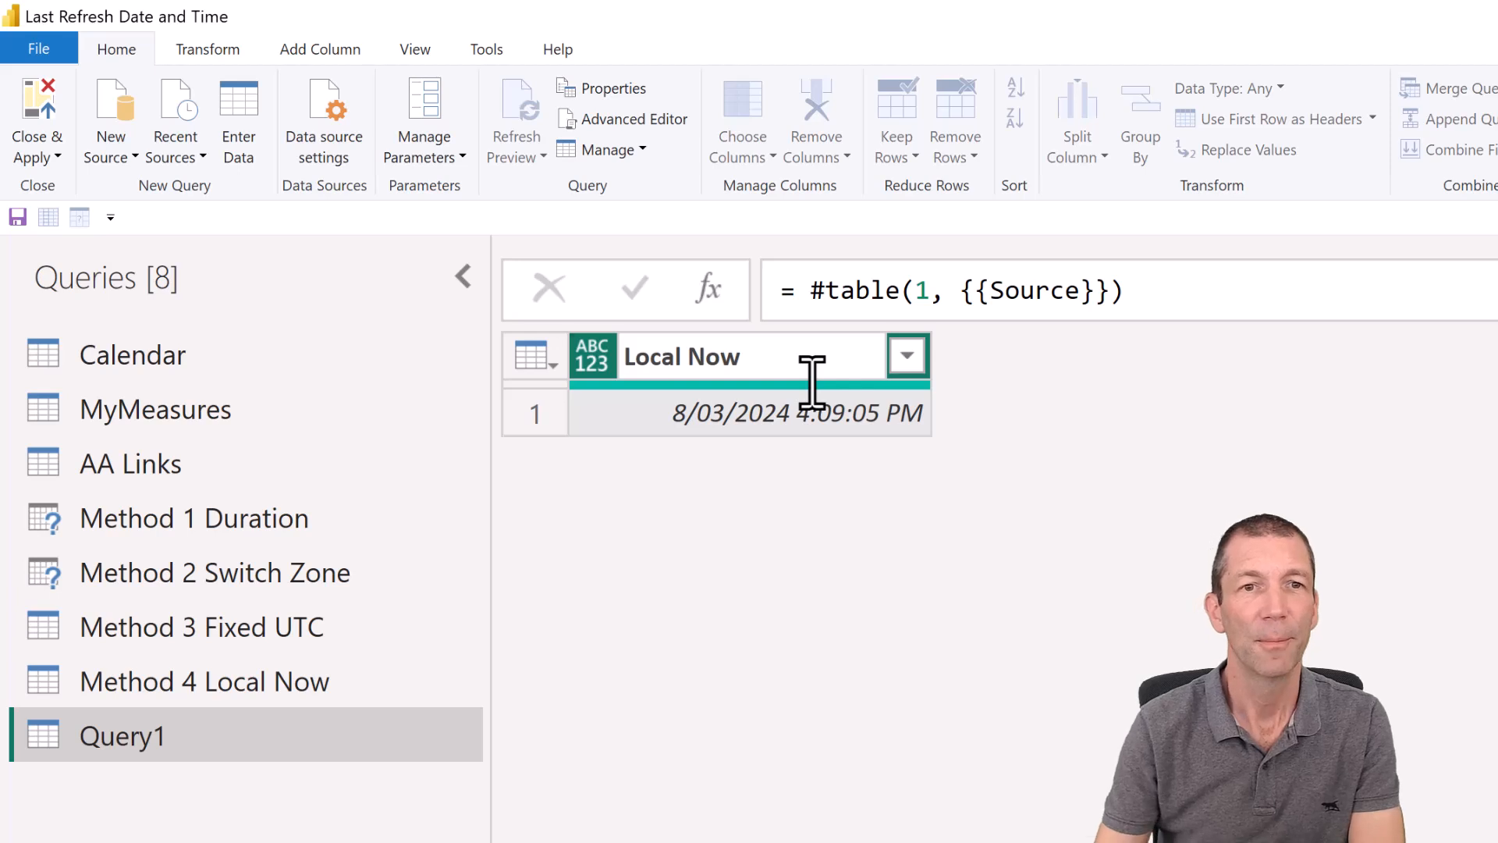
key("Return")
Set the data type of the Local Now column to Date/Time
left_click(594, 355)
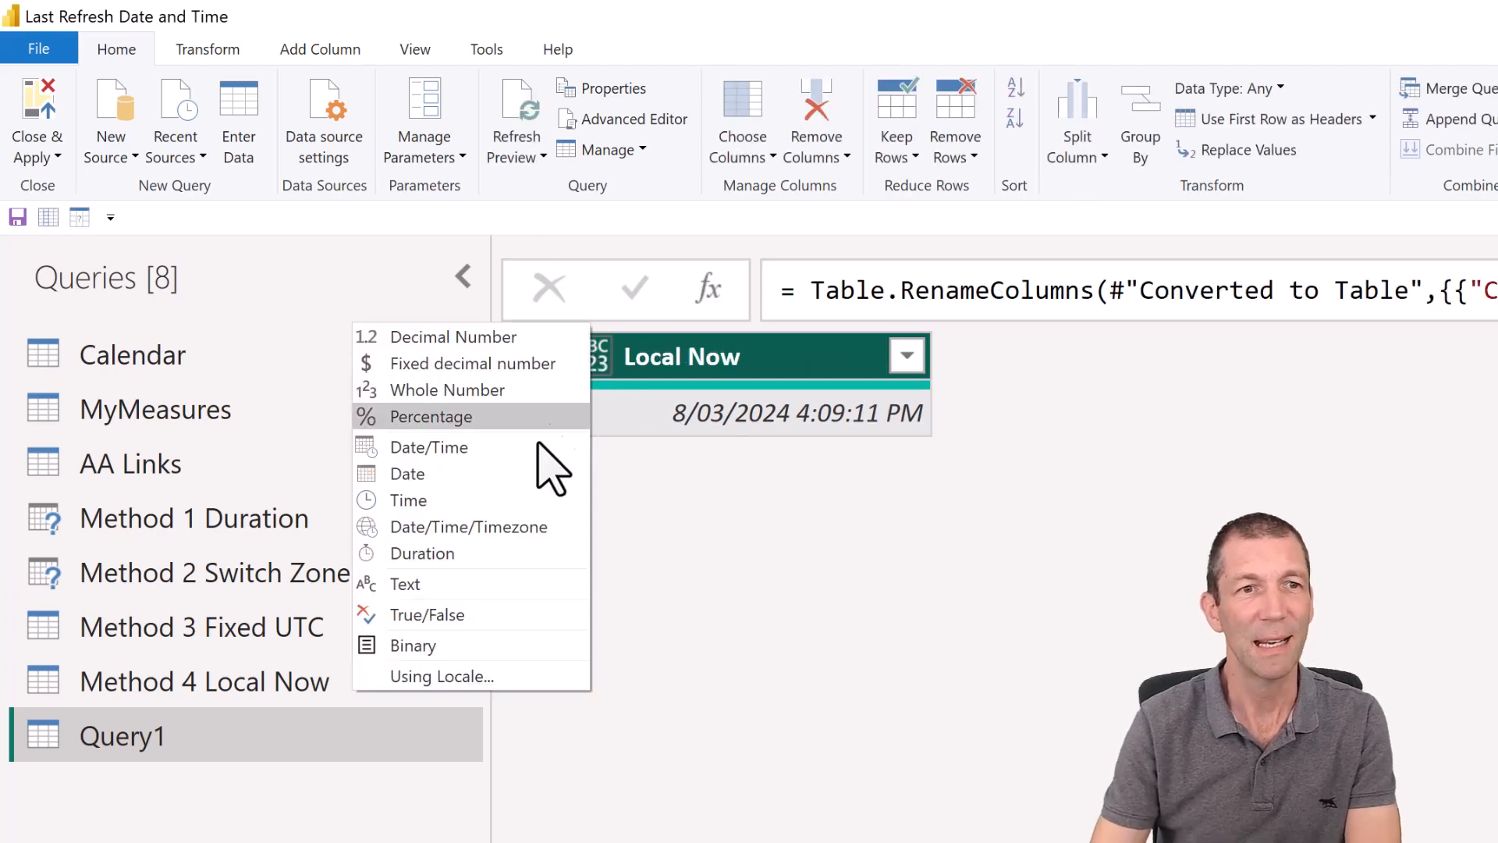
left_click(499, 449)
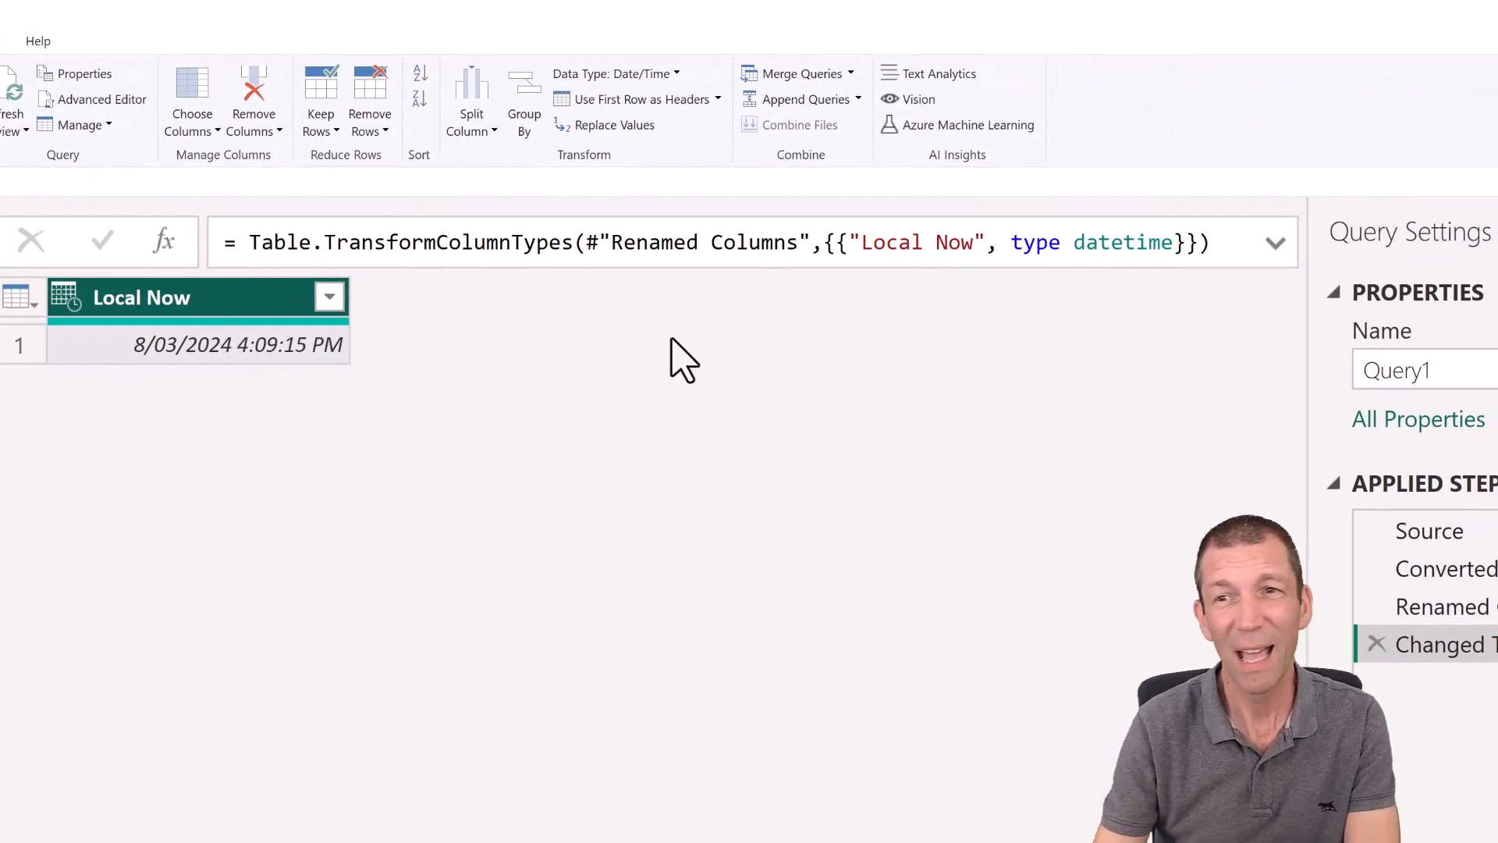
Extend the Source step's formula to DateTime.LocalNow()+ #duration(0,8,0,0) and show the final Changed Type step
left_click(1437, 543)
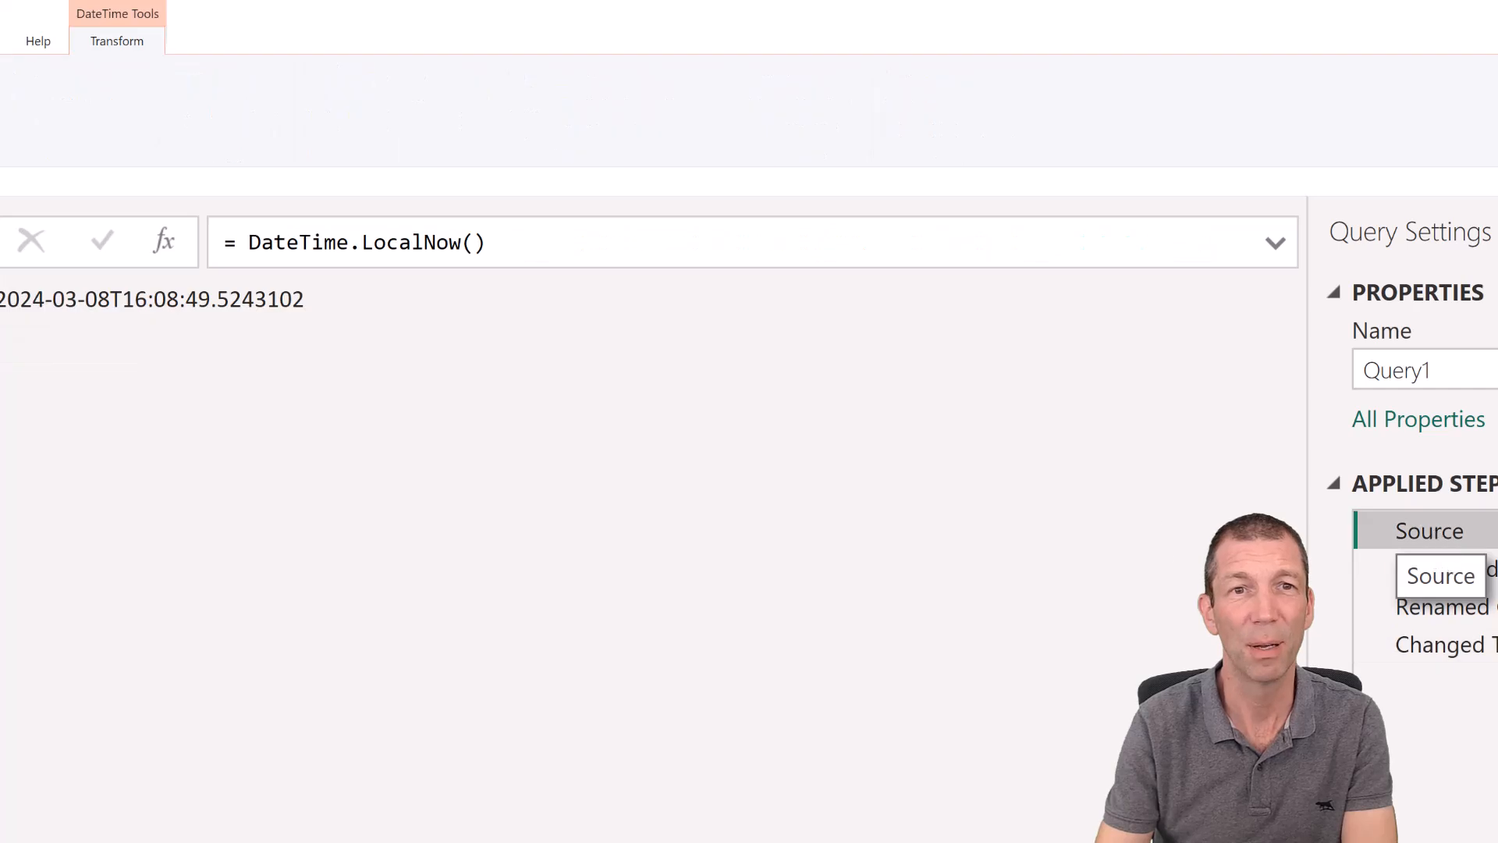
left_click(659, 252)
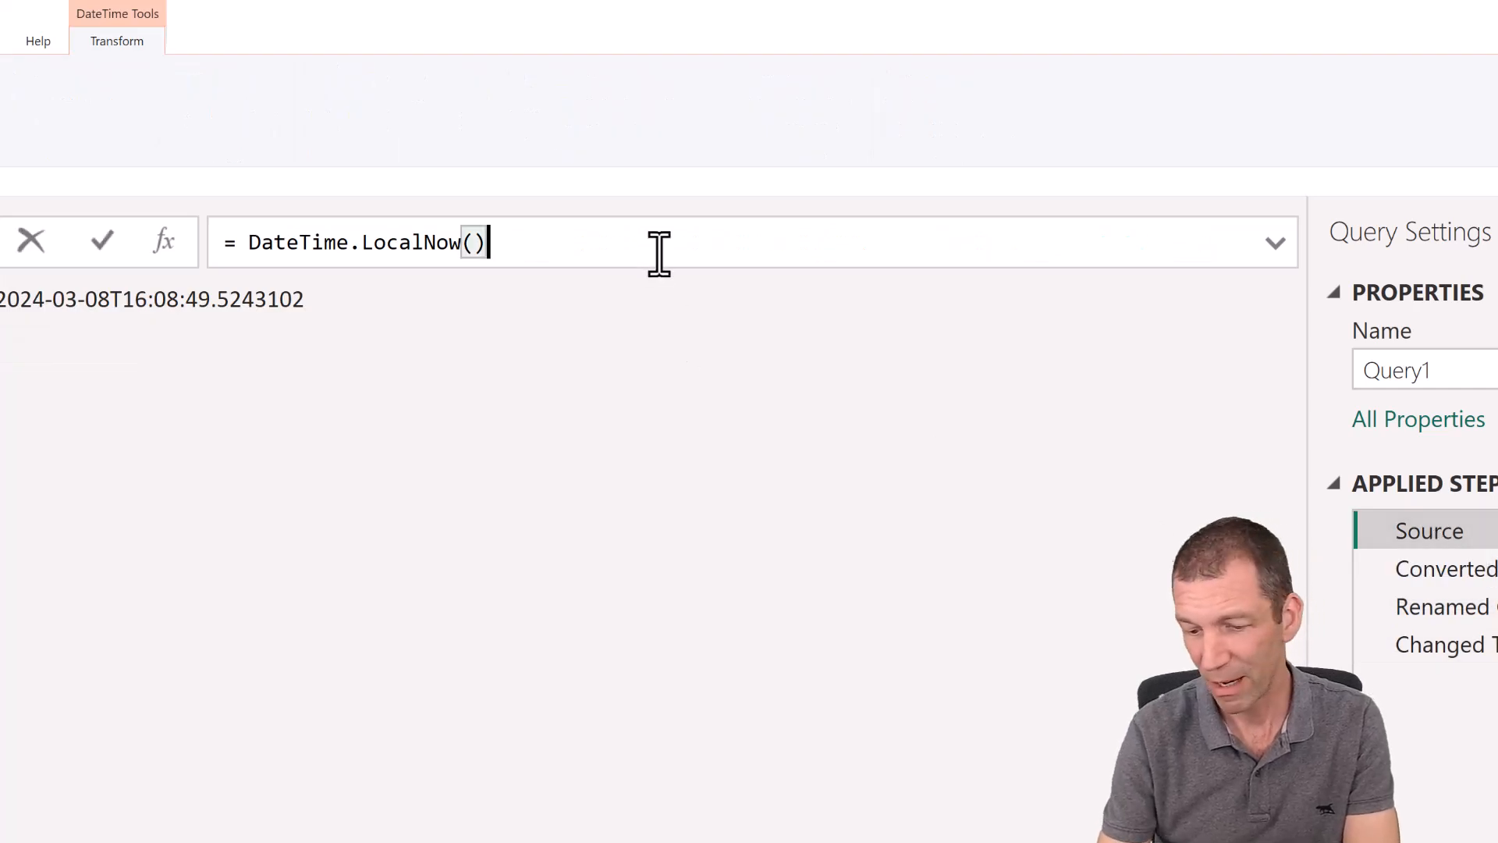
type("+")
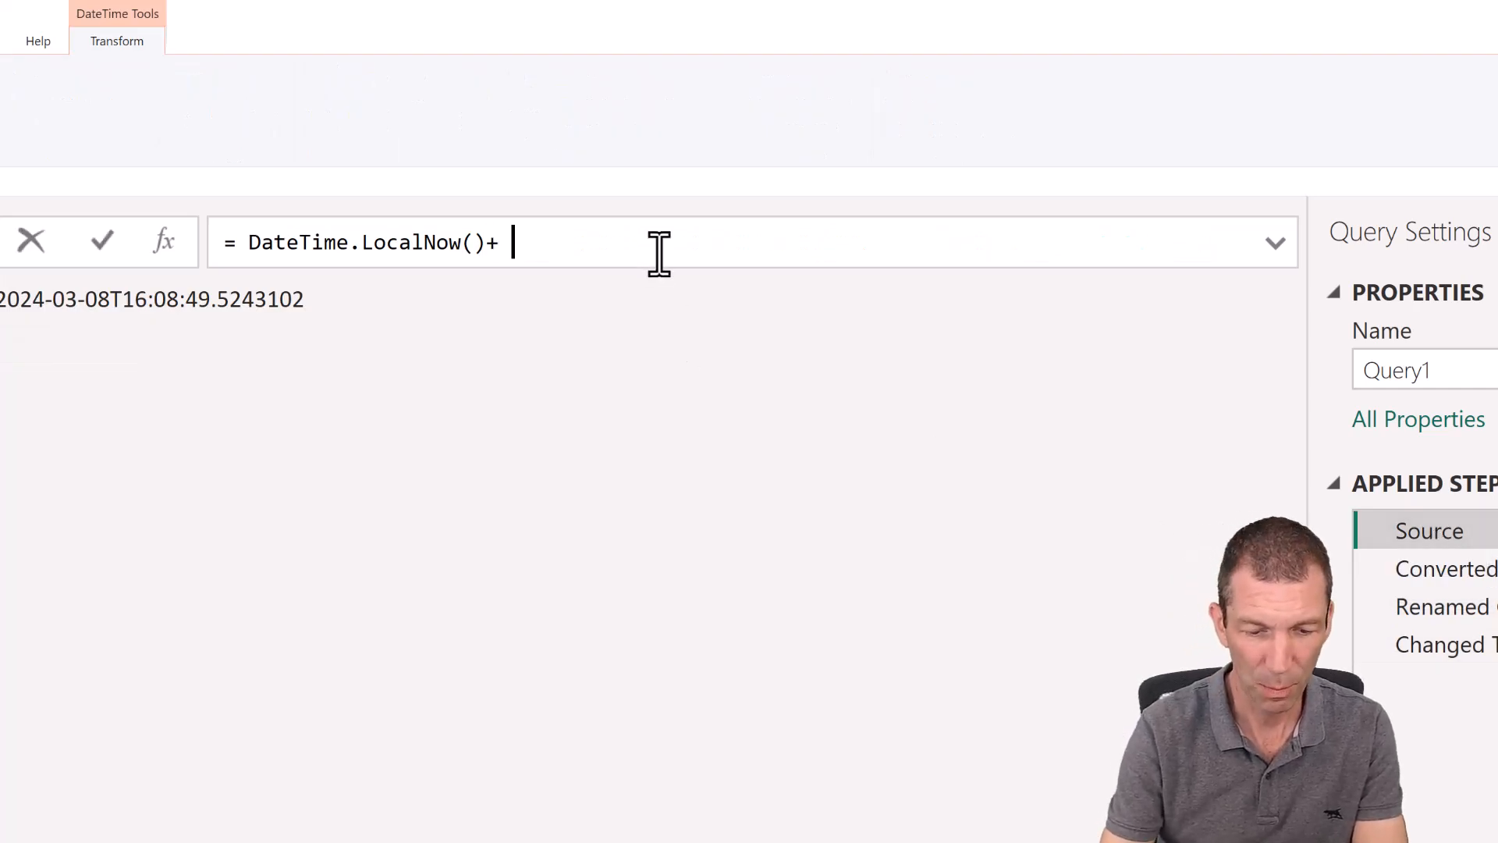
type(" #durati")
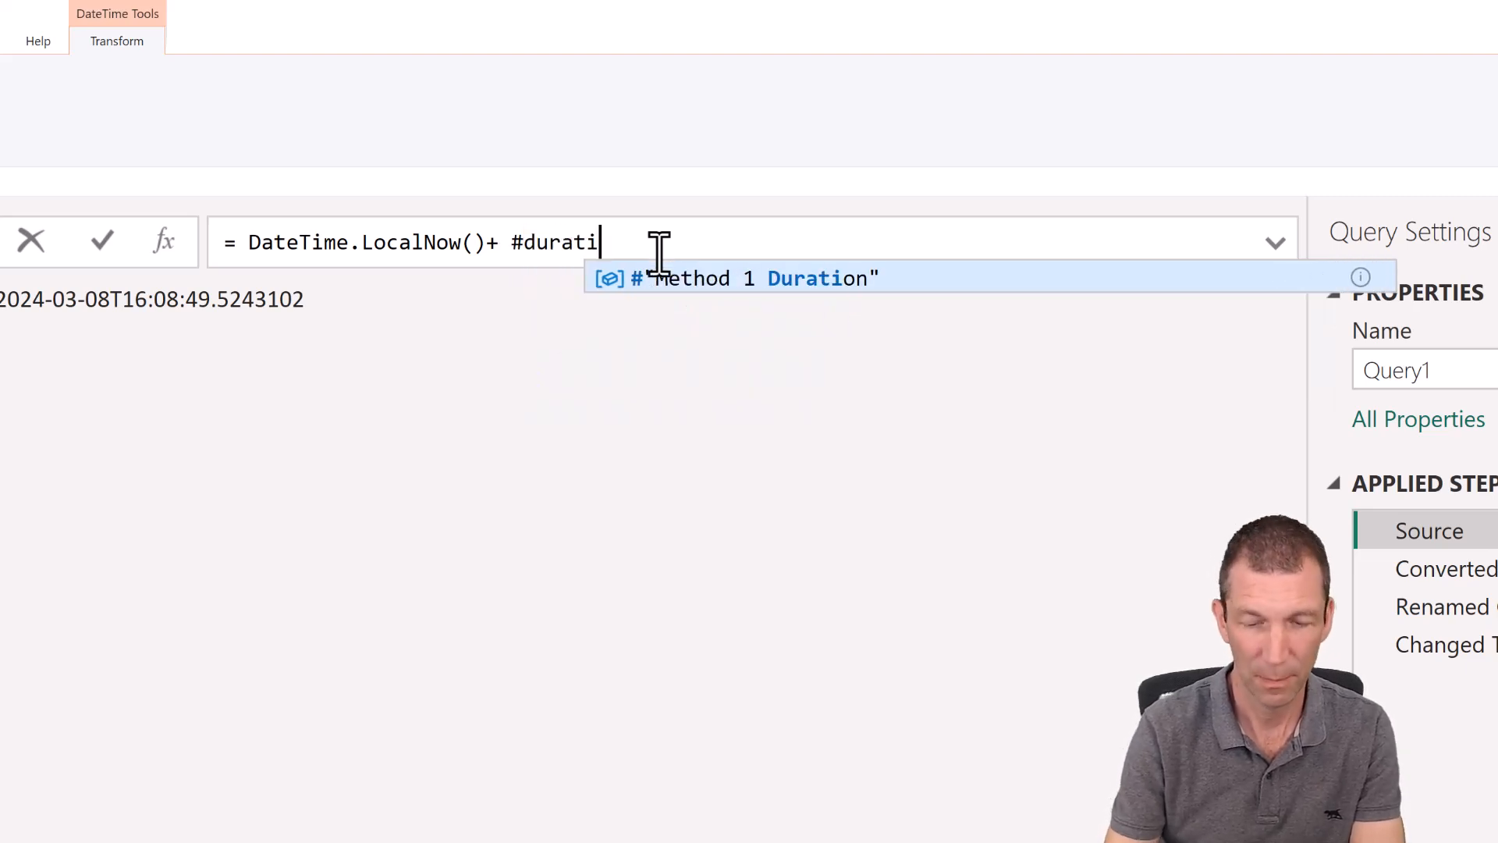
type("on")
key("Escape")
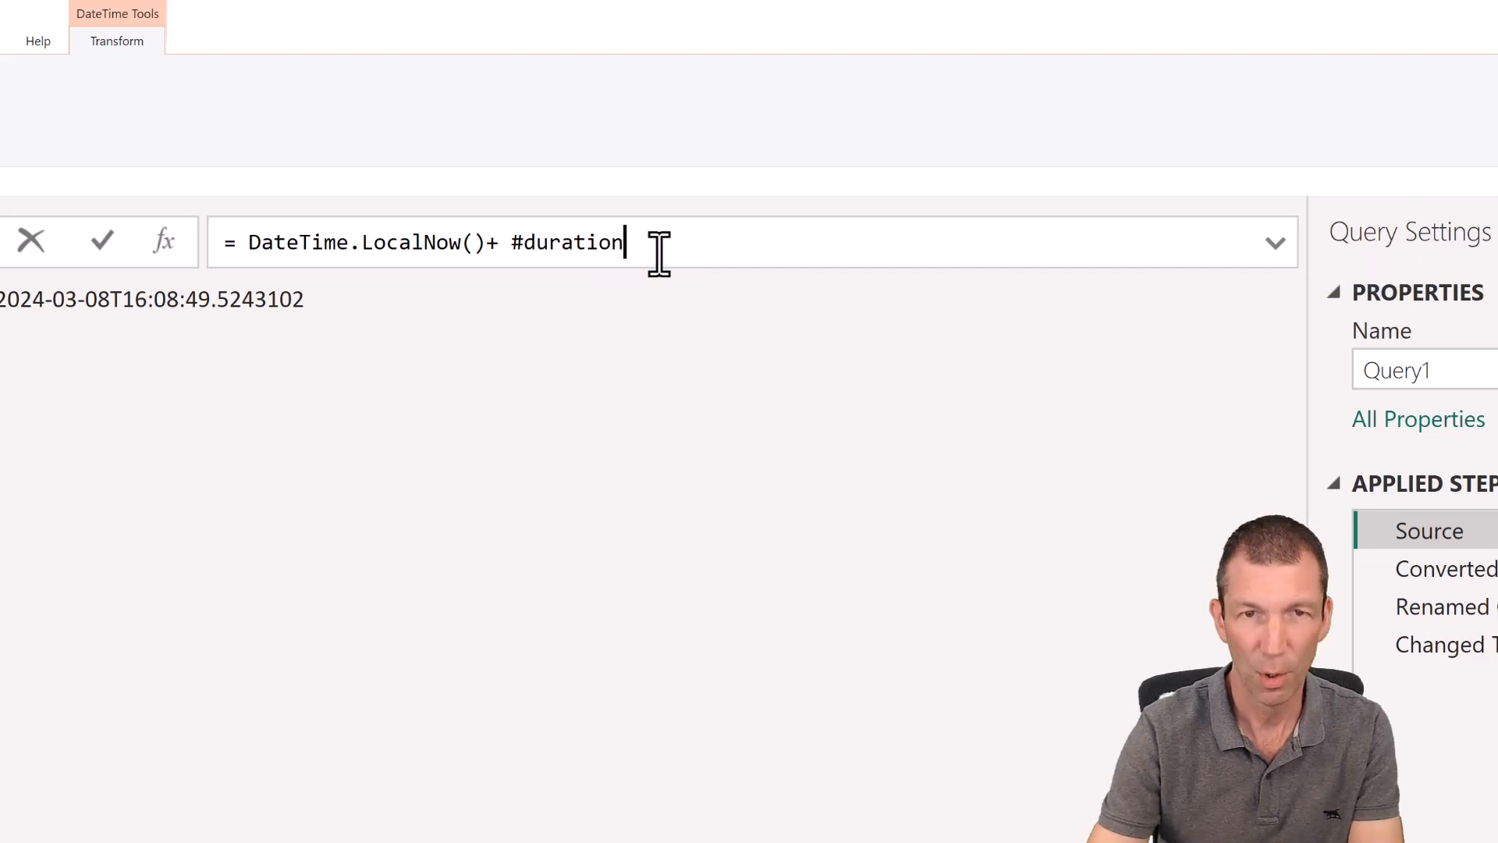
type("(")
type("0,8")
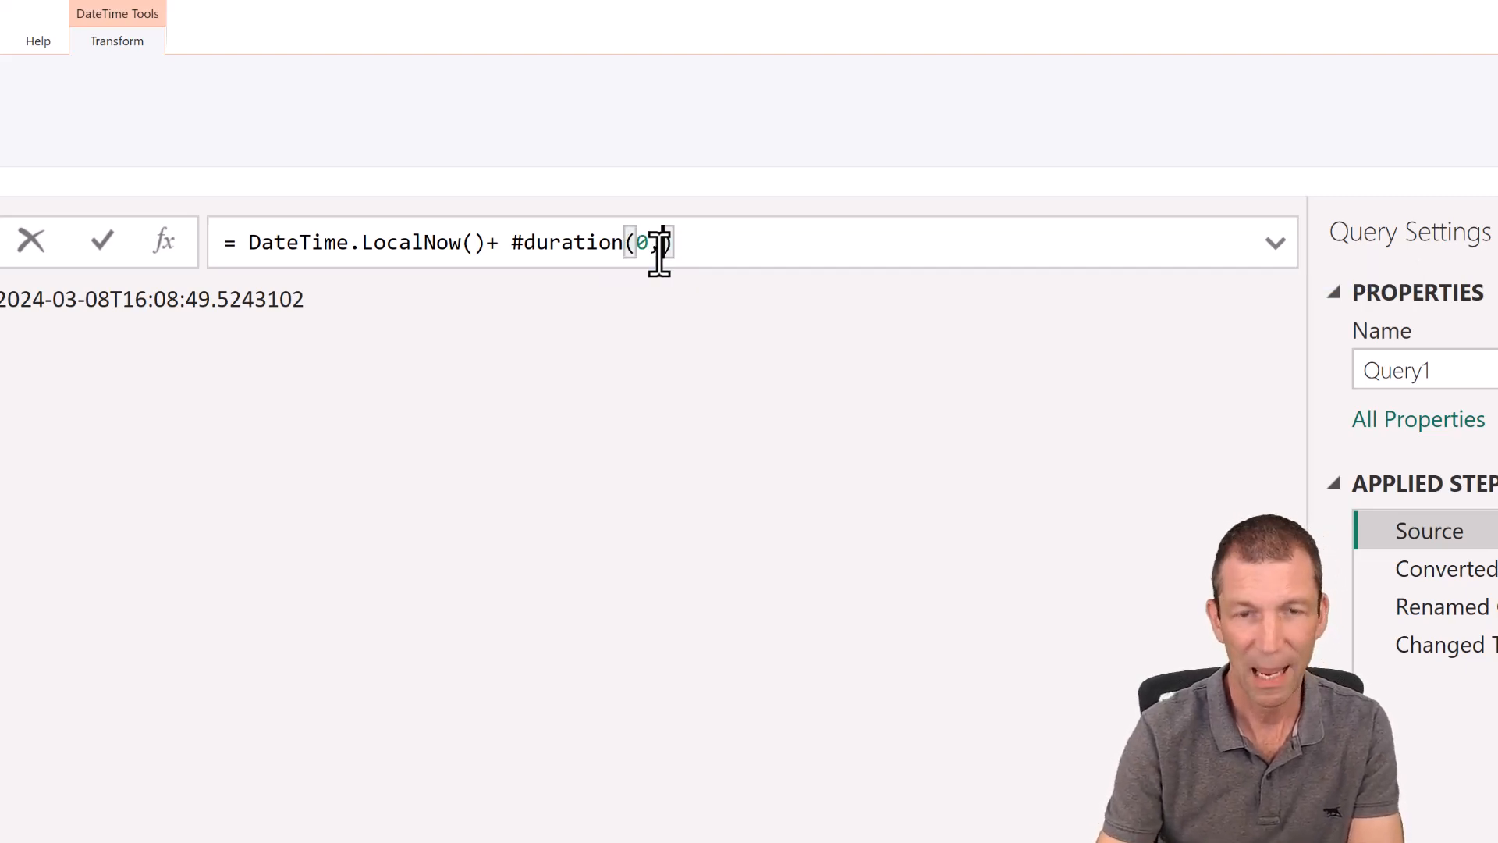
type(",0,0")
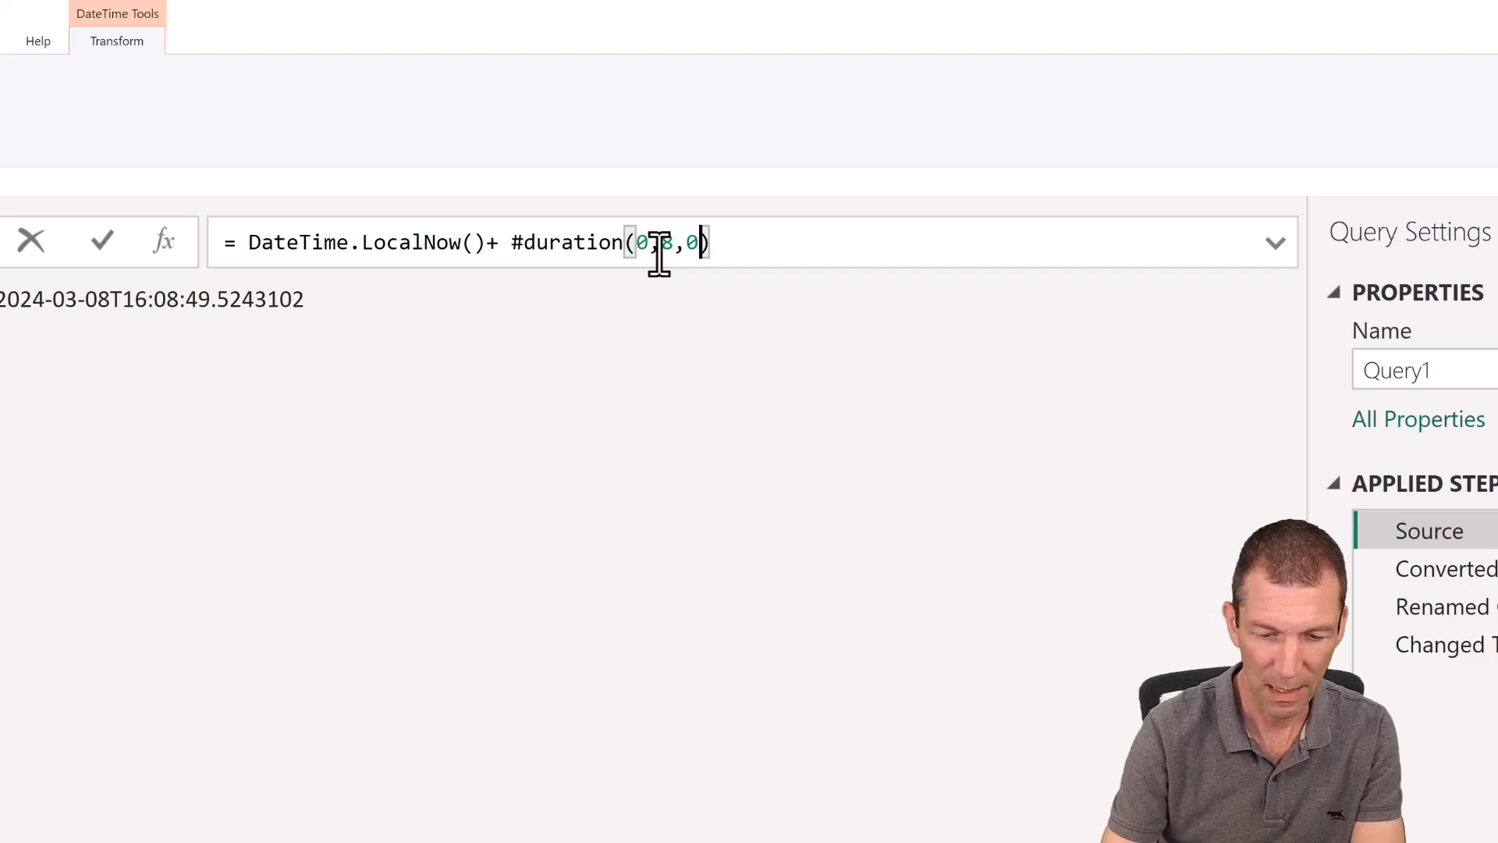
key("Return")
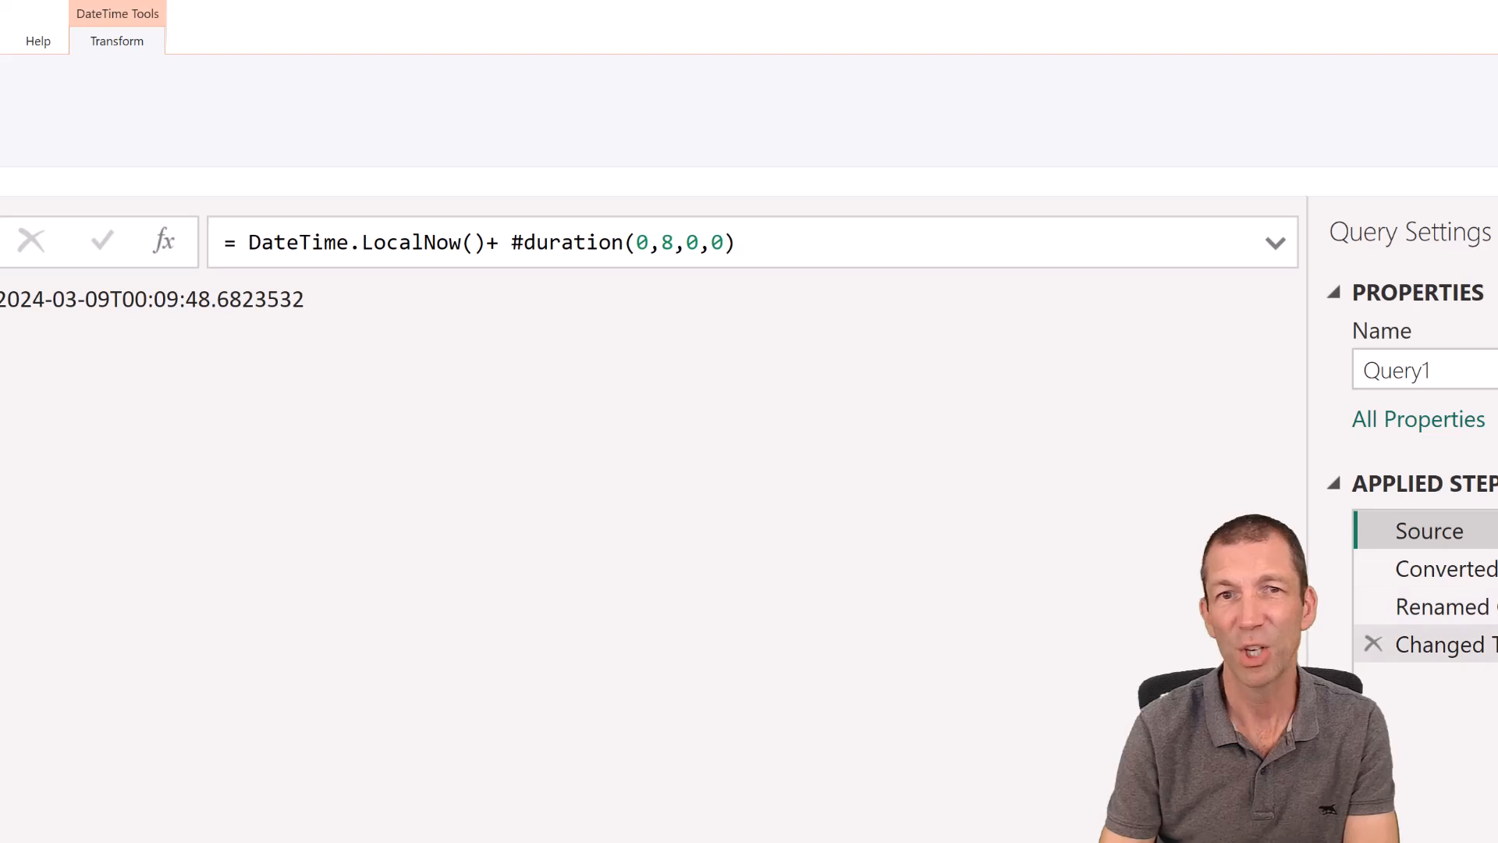
left_click(1444, 644)
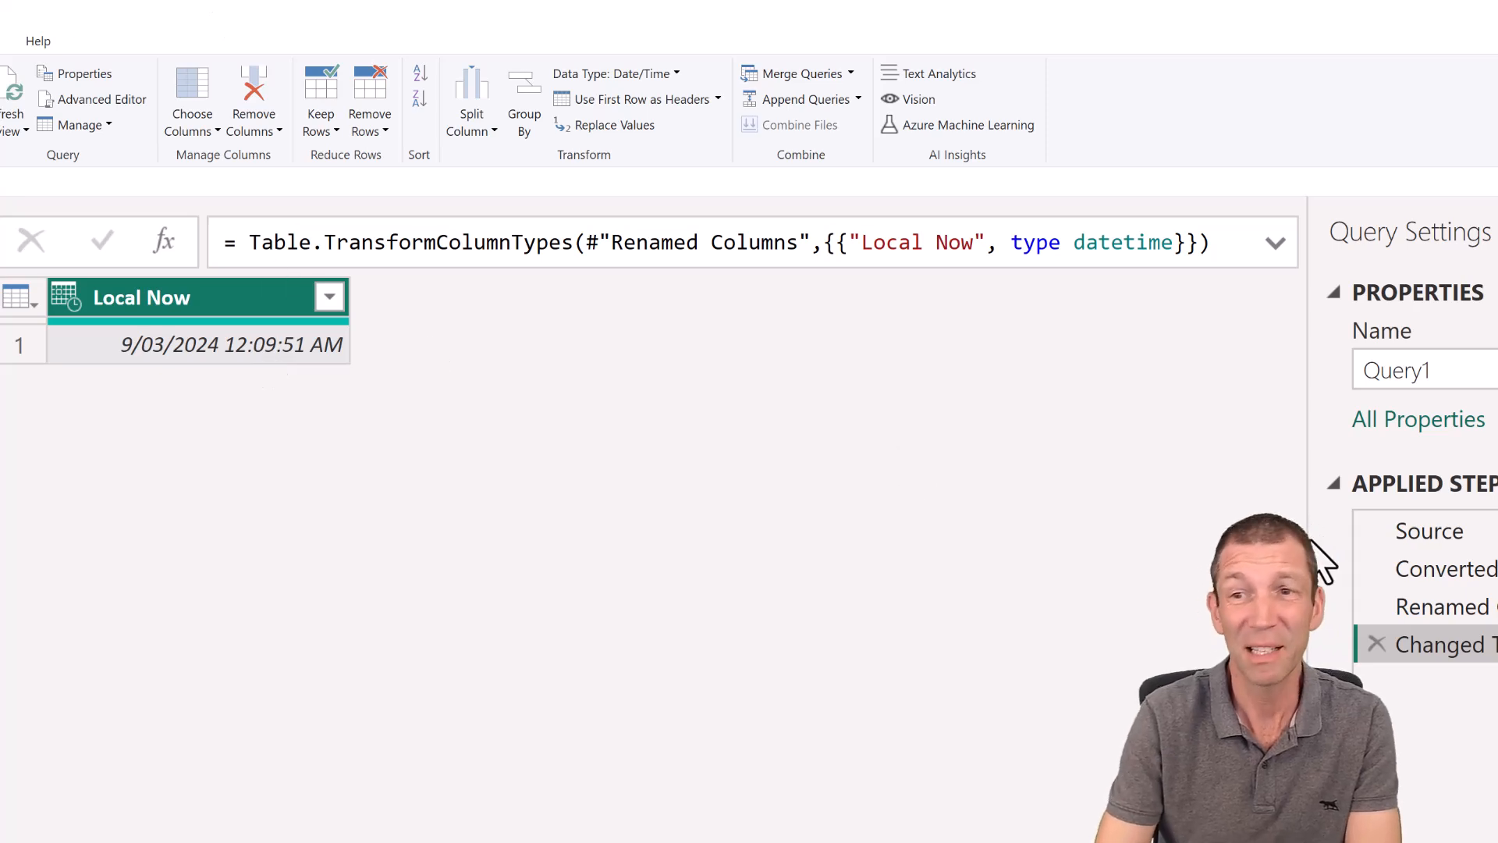
Replace the whole formula of the Source step with DateTimeZone.UtcNow()
left_click(1434, 528)
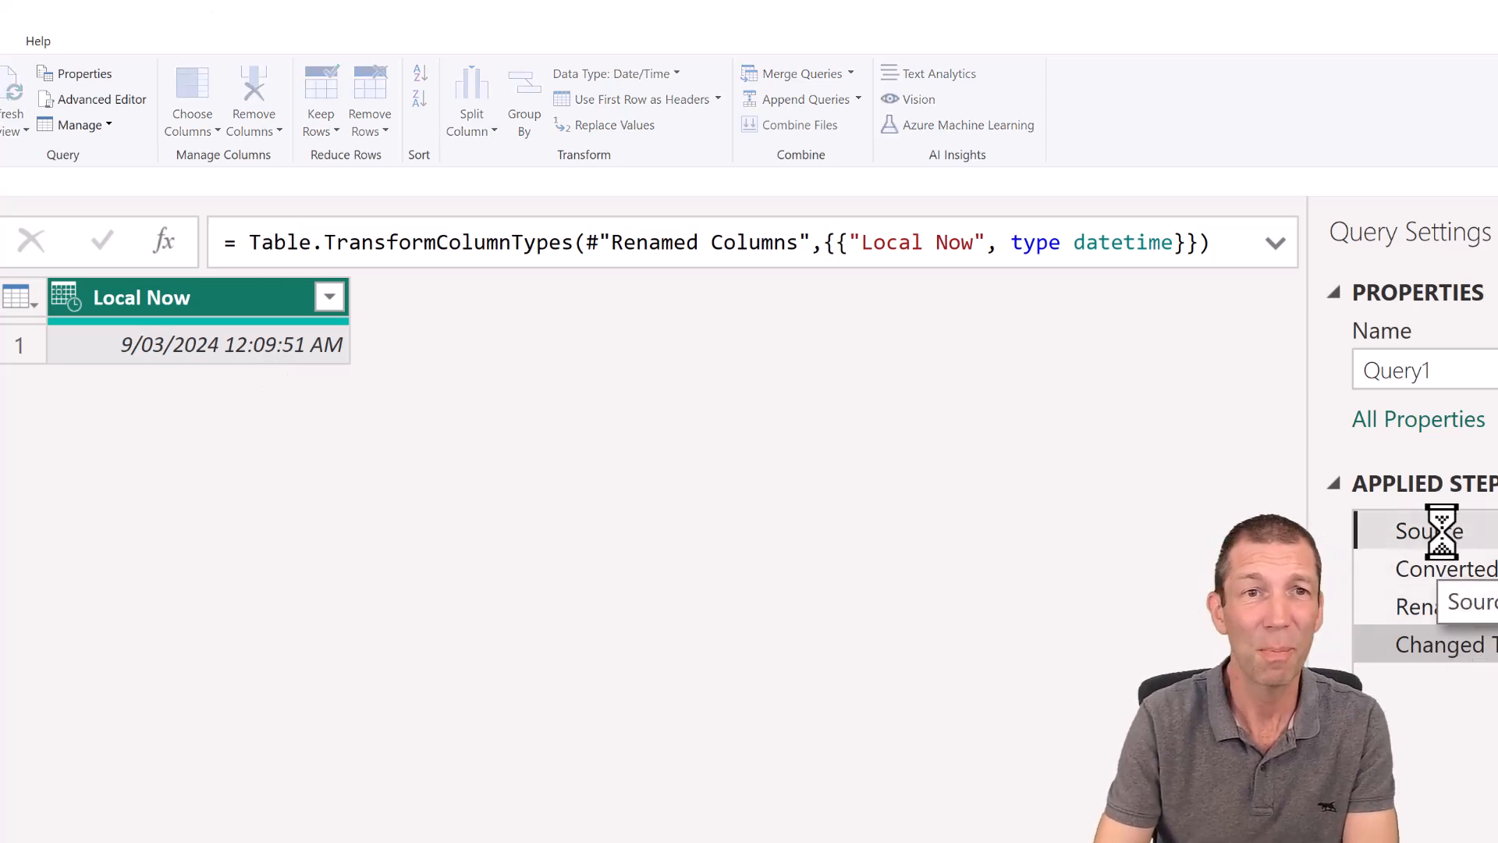
left_click_drag(310, 221, 1004, 256)
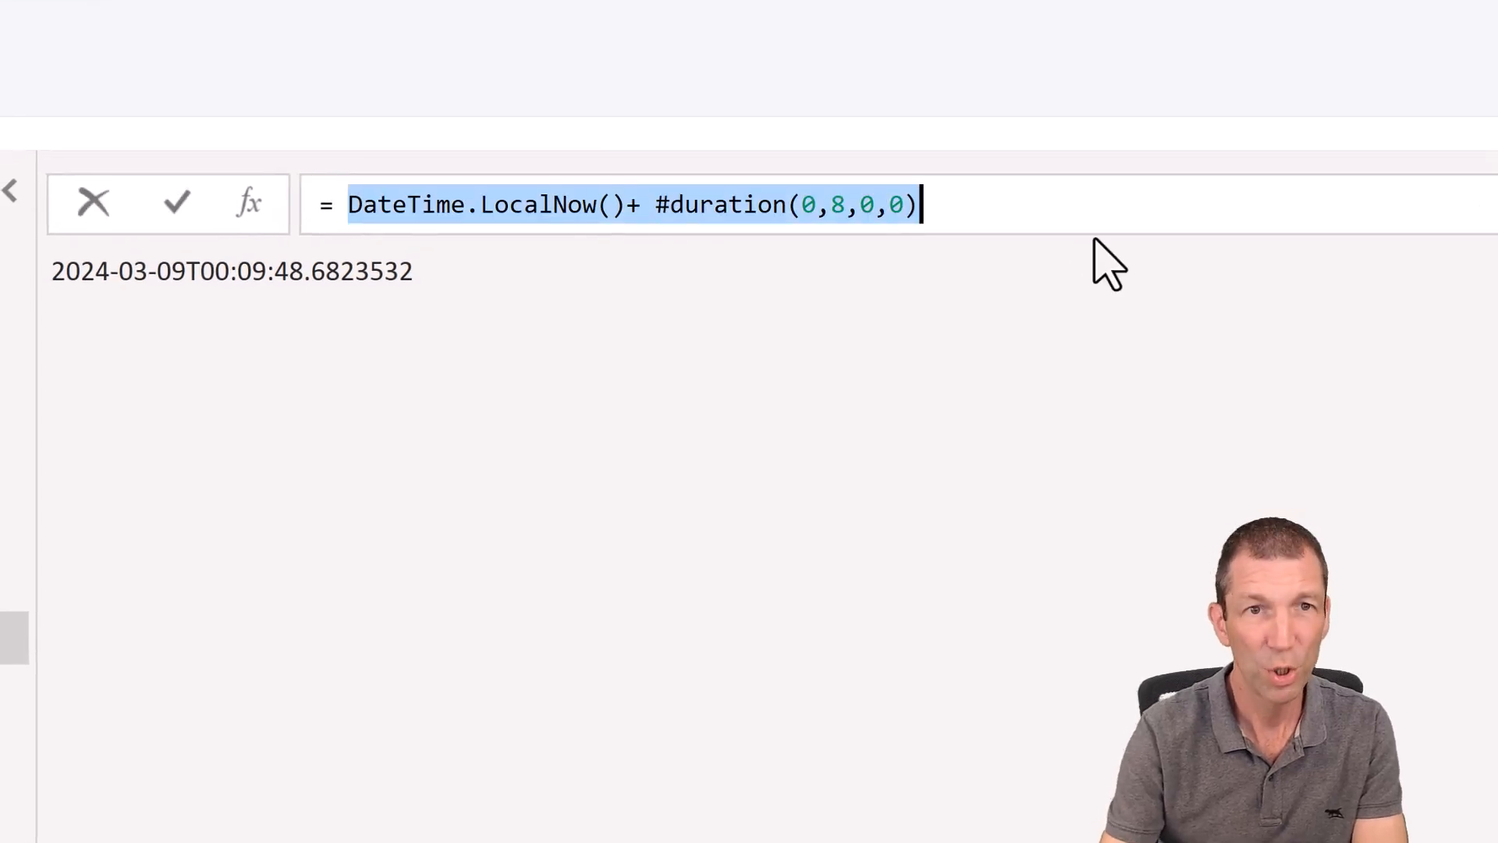
type("utc")
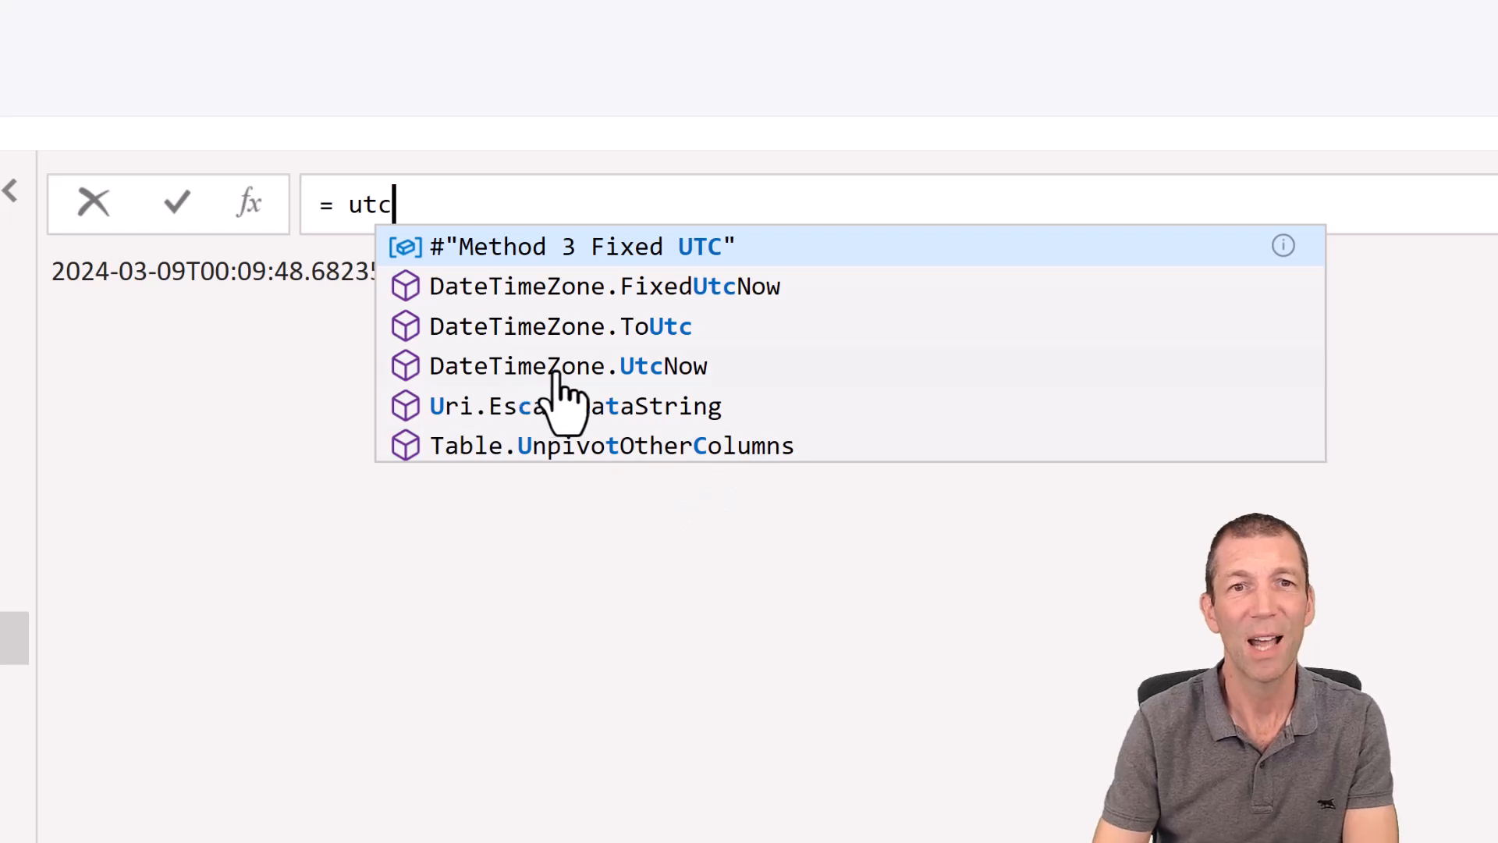
left_click(600, 370)
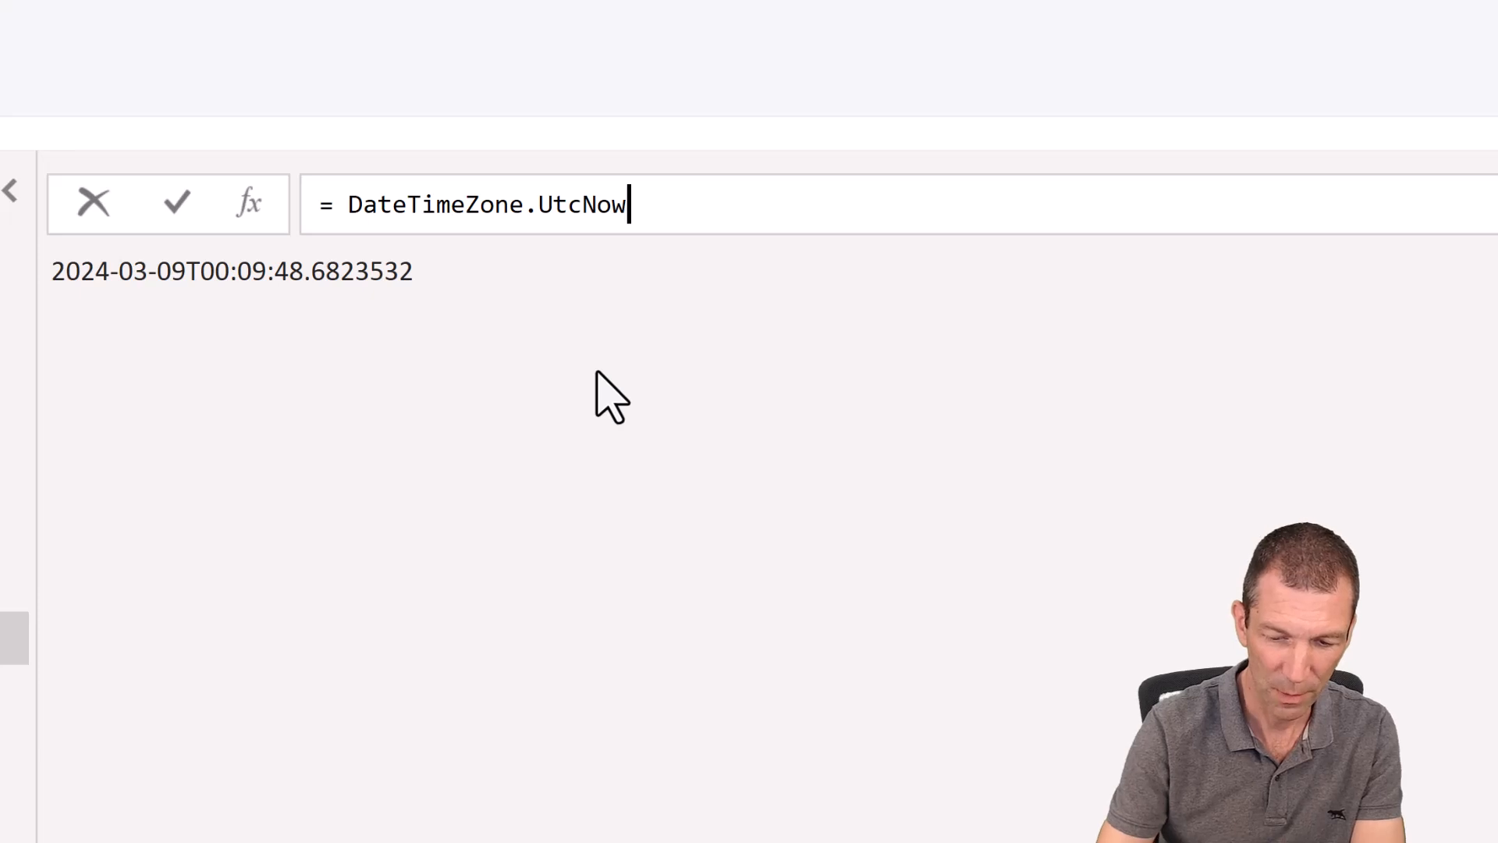
type("(")
key("Return")
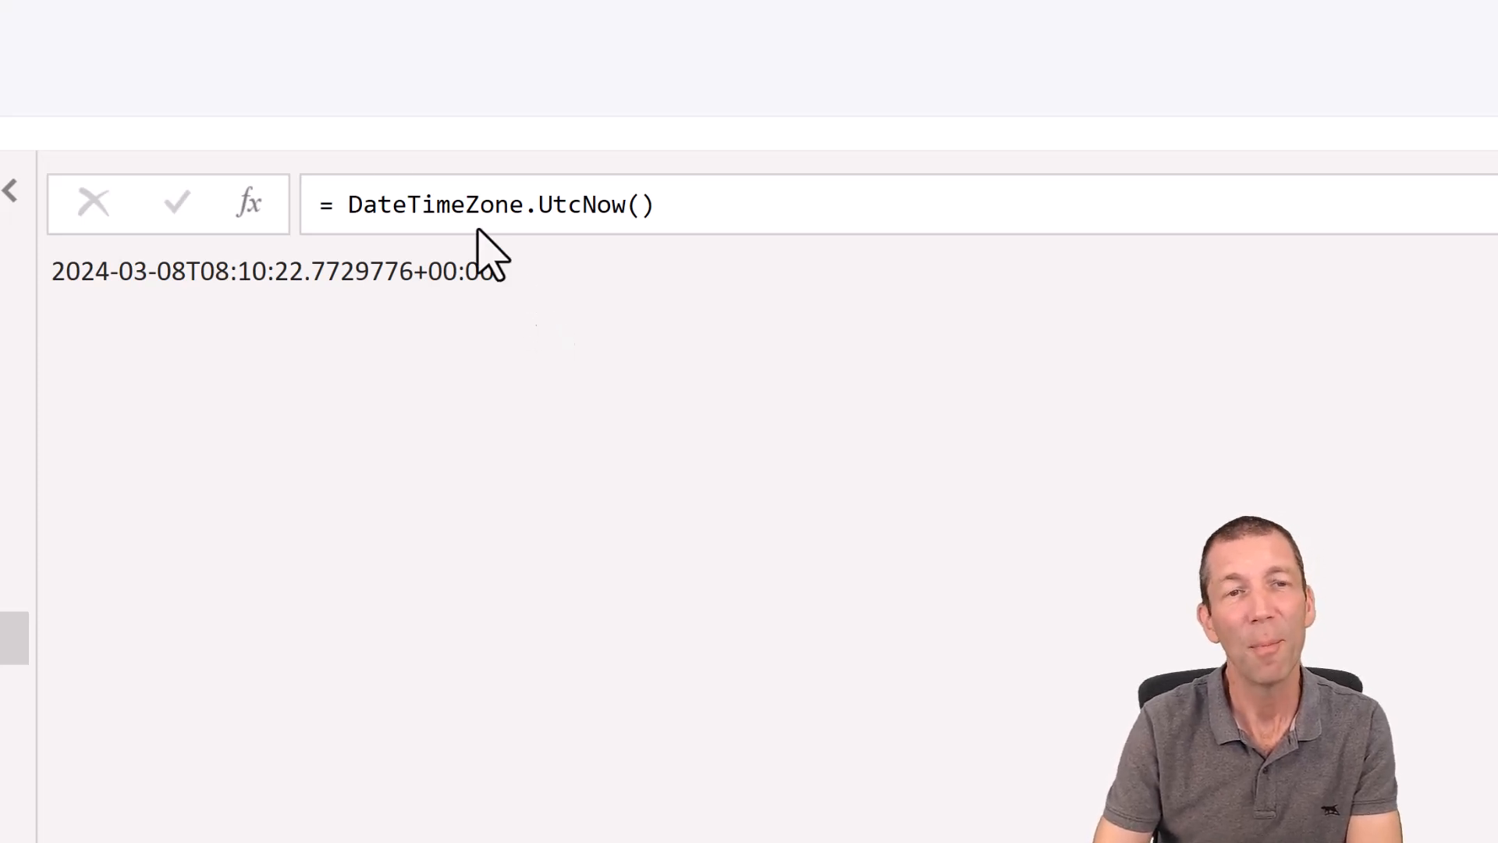
Insert timezone before DateTimeZone.UtcNow() in the Source formula to look up a time-zone function
left_click(657, 203)
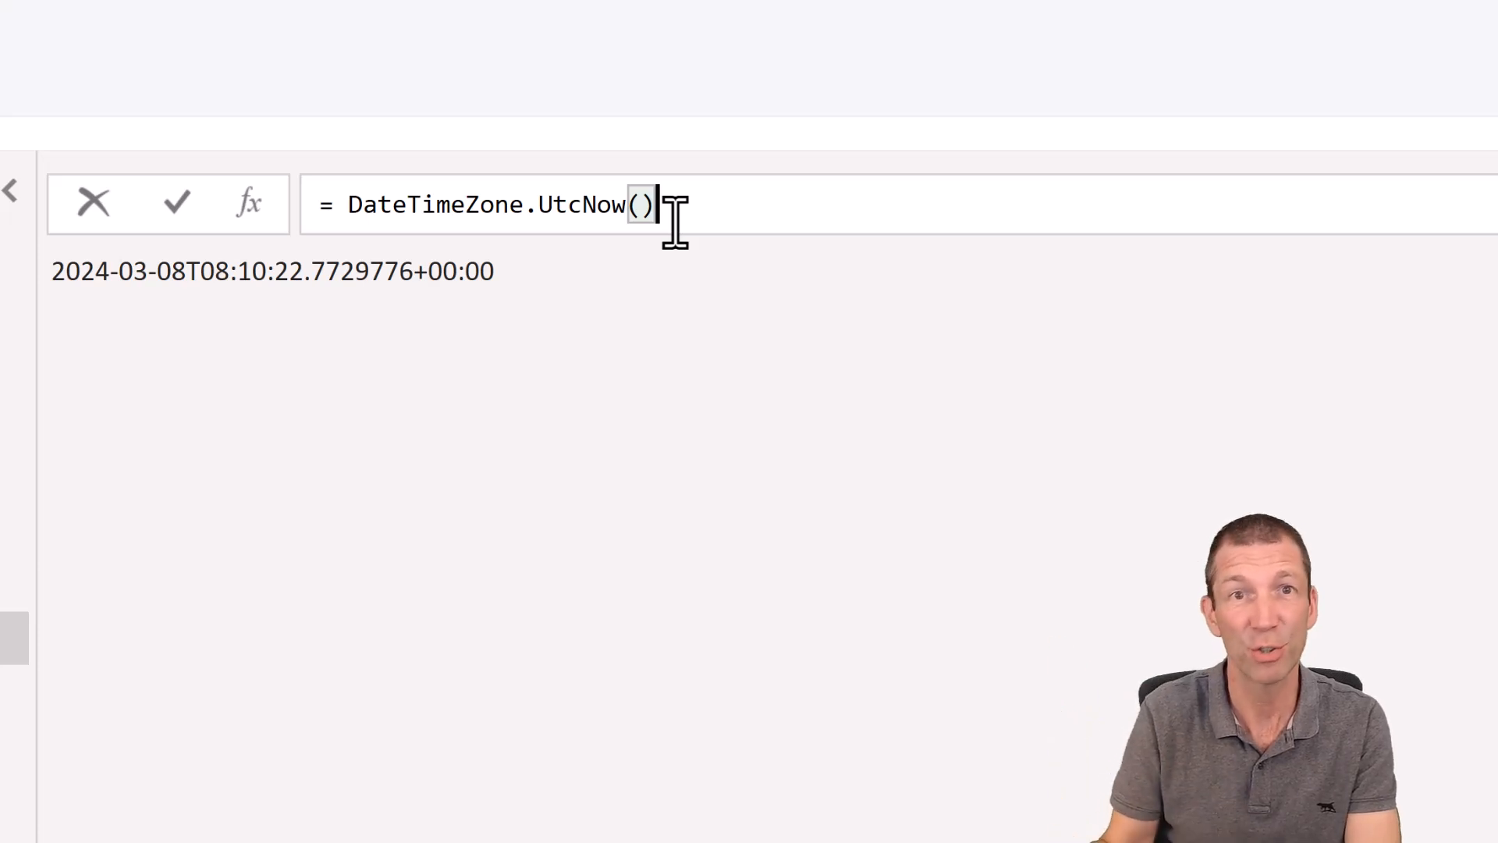
left_click(336, 207)
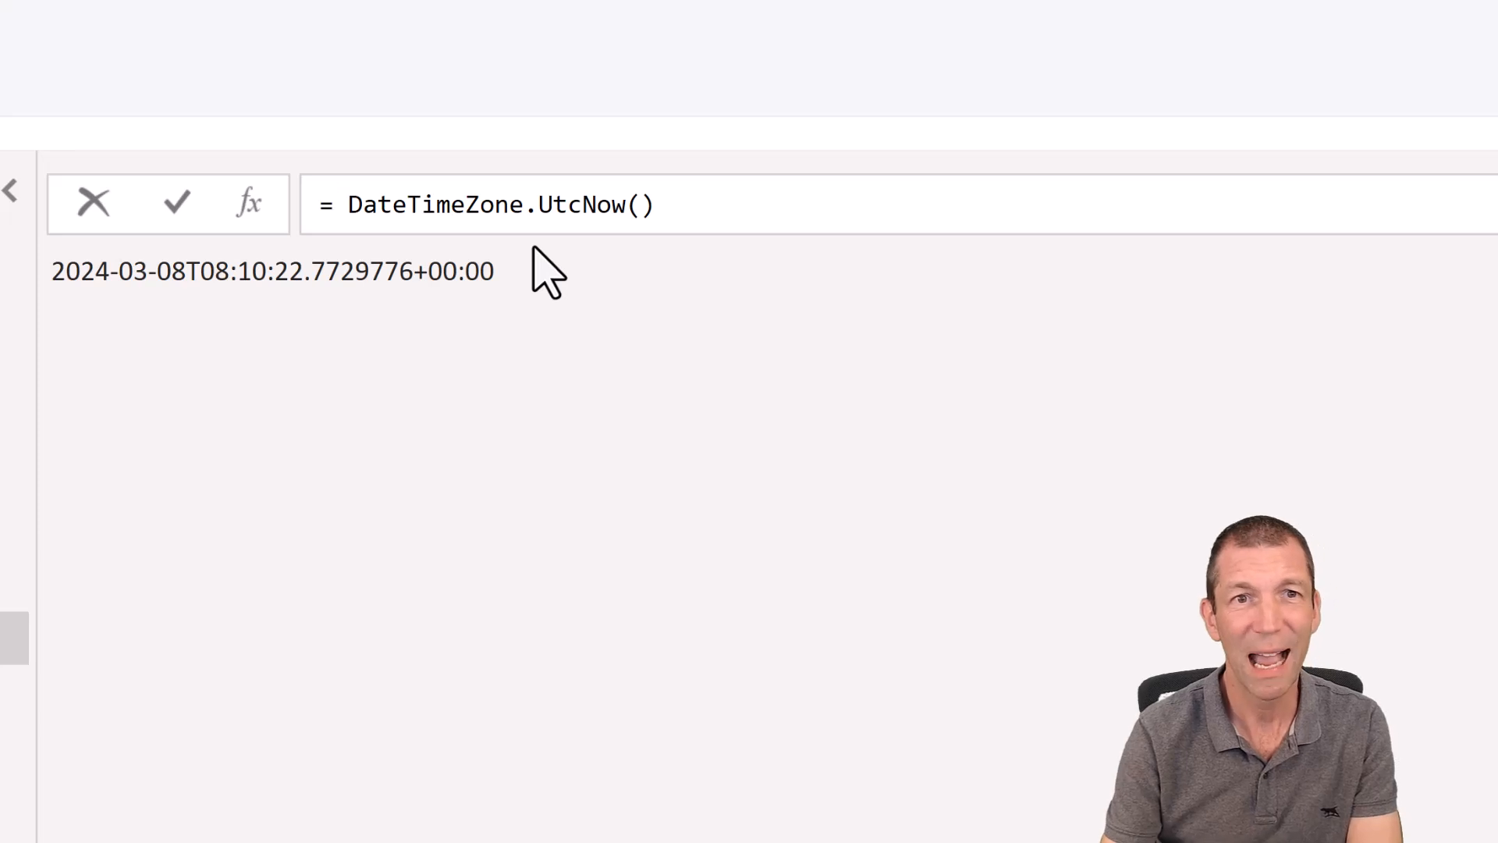
type("tom")
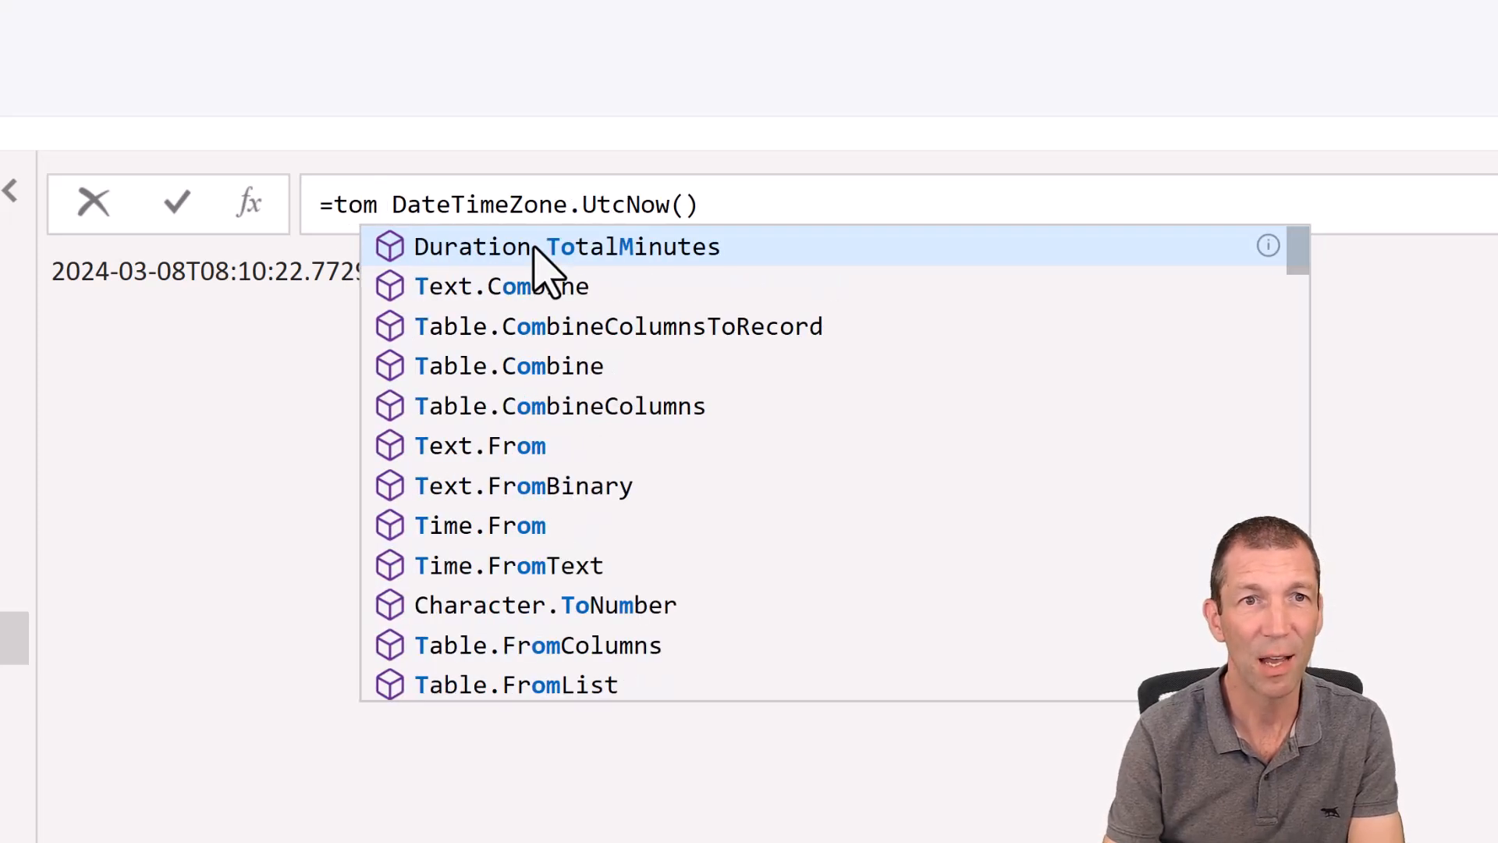
key("BackSpace")
key("BackSpace")
type("imezo")
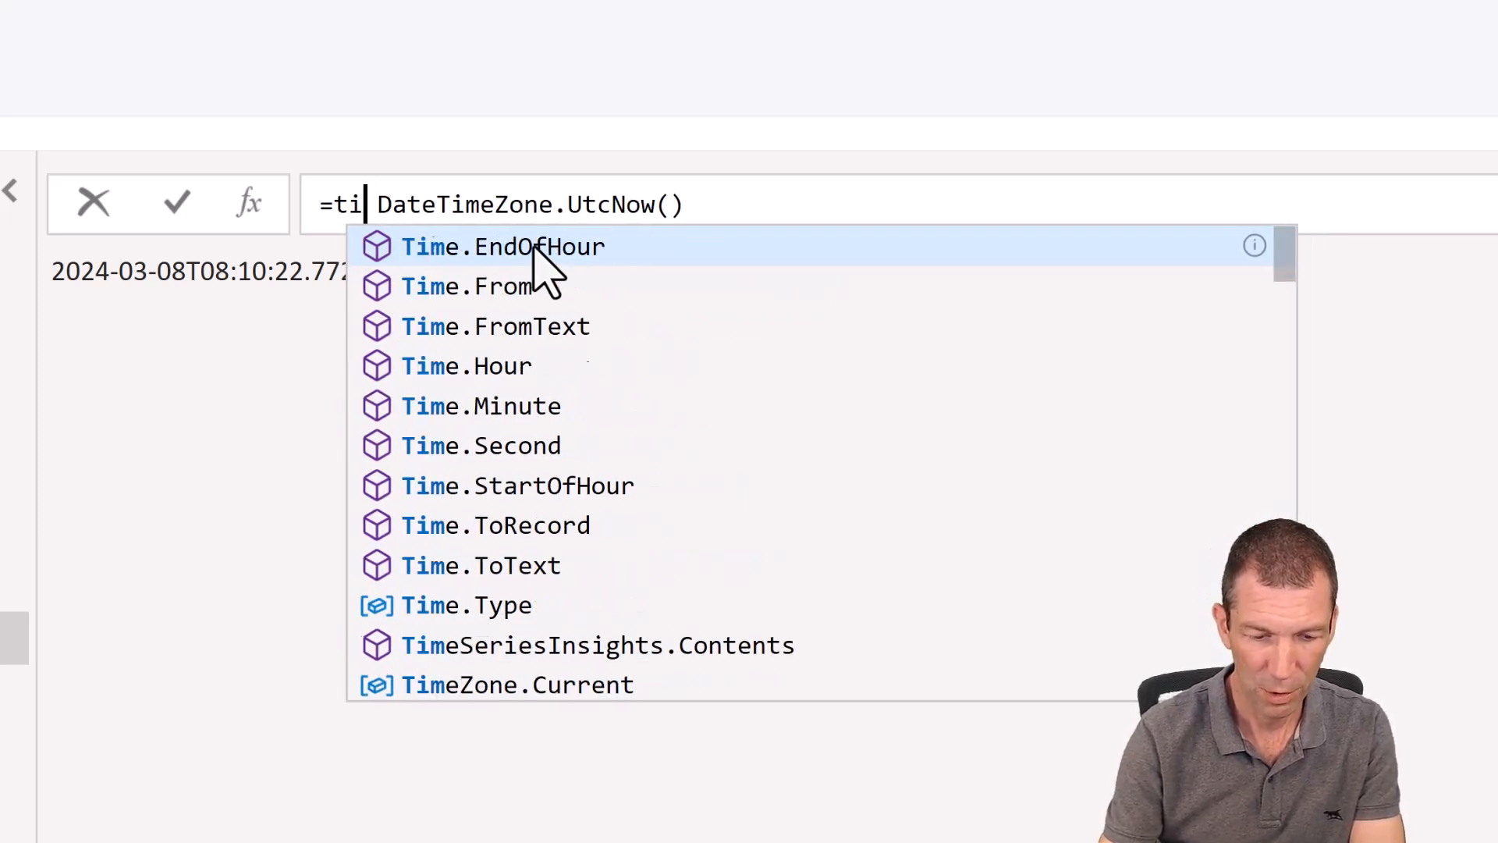
type("ne-utcnow/")
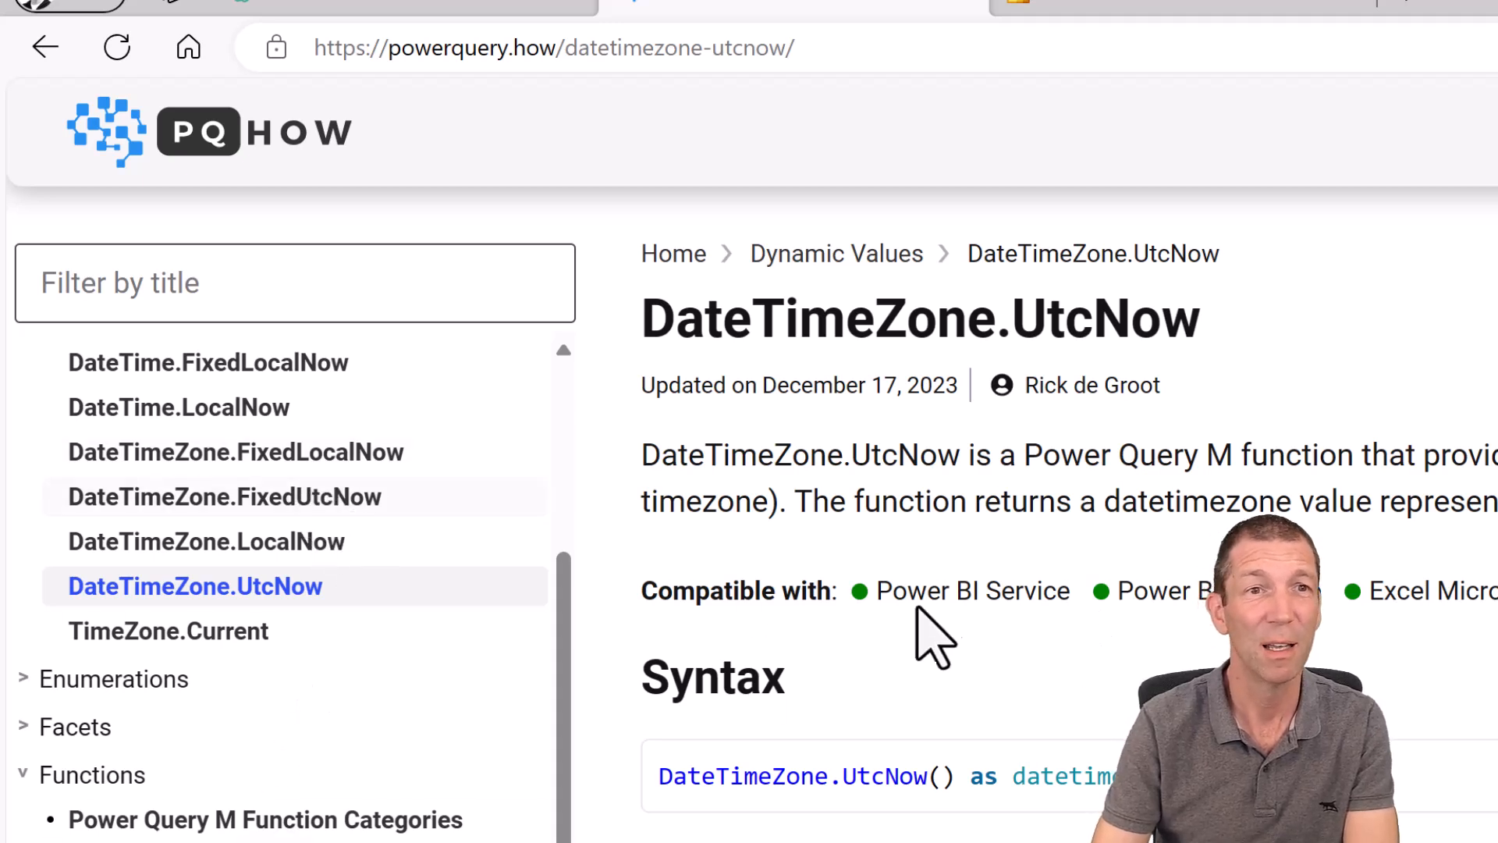
Switch to the browser and look through the DateTimeZone.UtcNow reference page and the BI Gorilla article on last refresh datetime
scroll(920, 515, "down", 5)
scroll(917, 499, "down", 2)
scroll(913, 494, "up", 10)
left_click(487, 5)
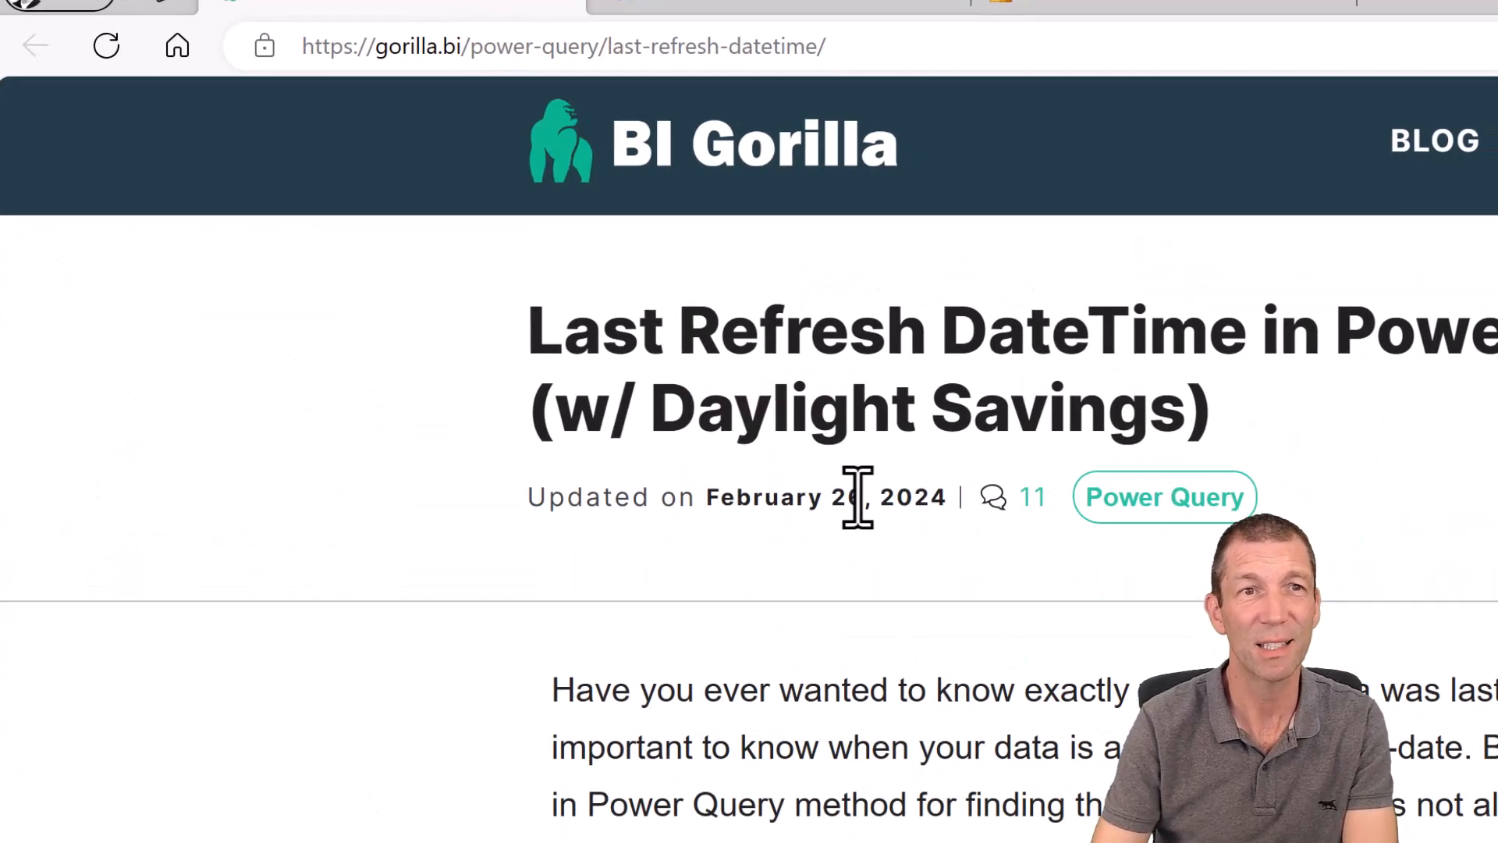
scroll(931, 811, "down", 3)
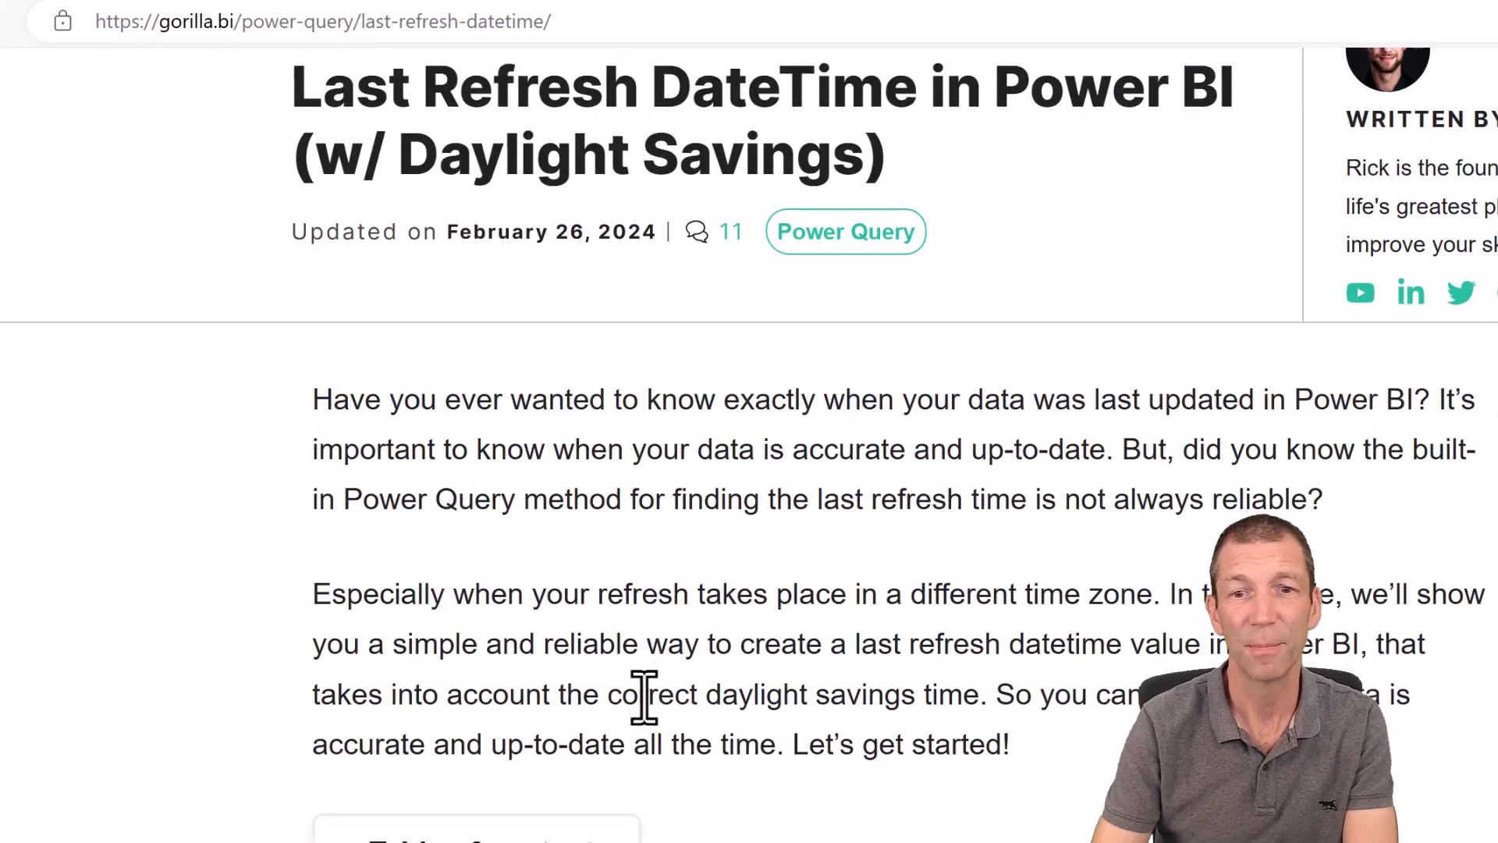
scroll(644, 696, "down", 3)
scroll(648, 706, "up", 5)
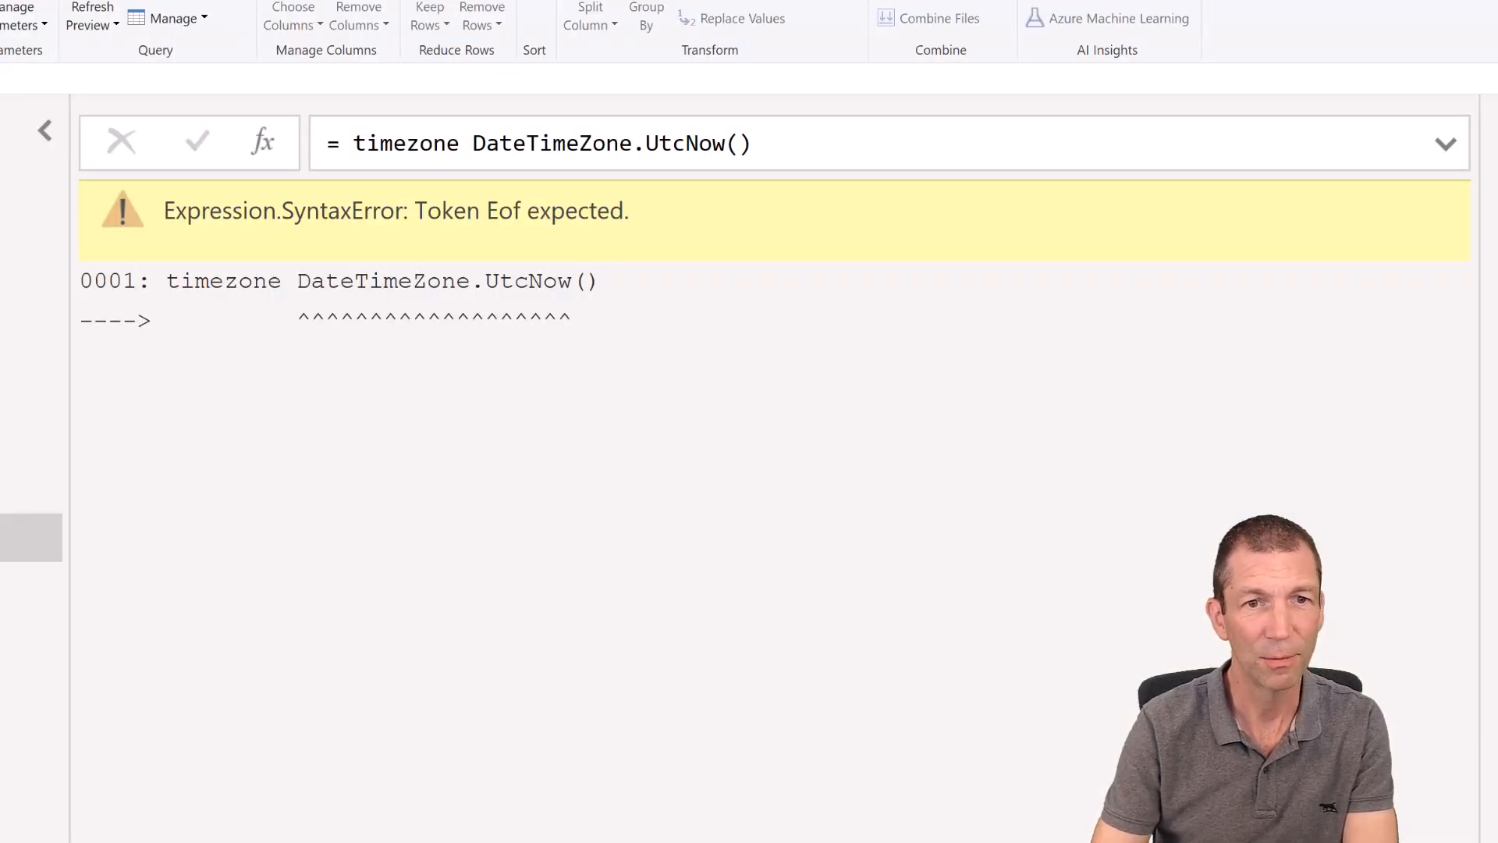
Replace timezone in the Source formula with DateTimeZone.SwitchZone and enclose DateTimeZone.UtcNow() in parentheses as its argument
left_click(813, 142)
left_click(465, 142)
key("BackSpace")
type("e")
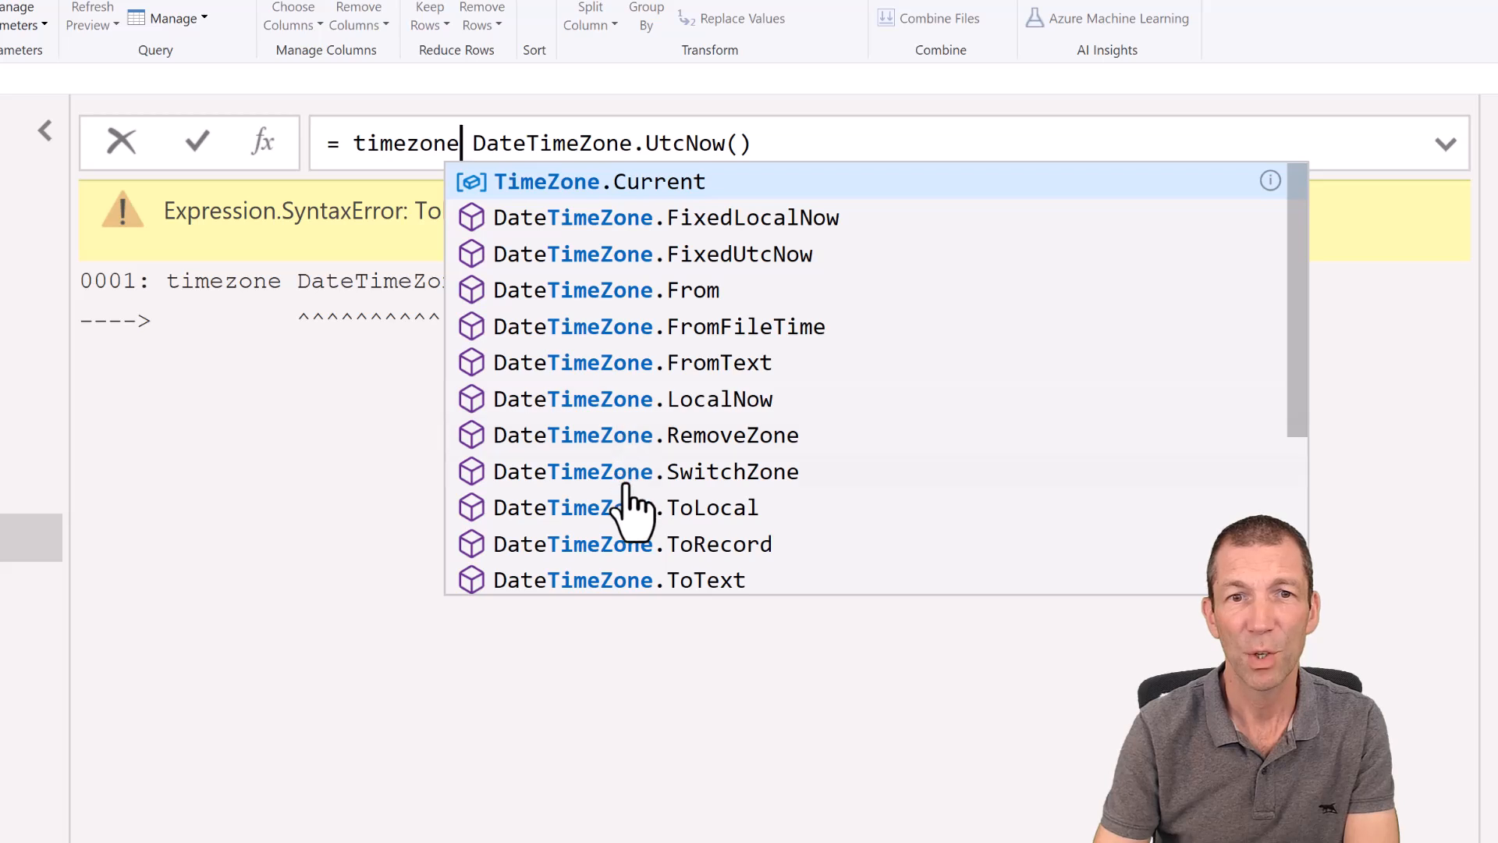
left_click(630, 471)
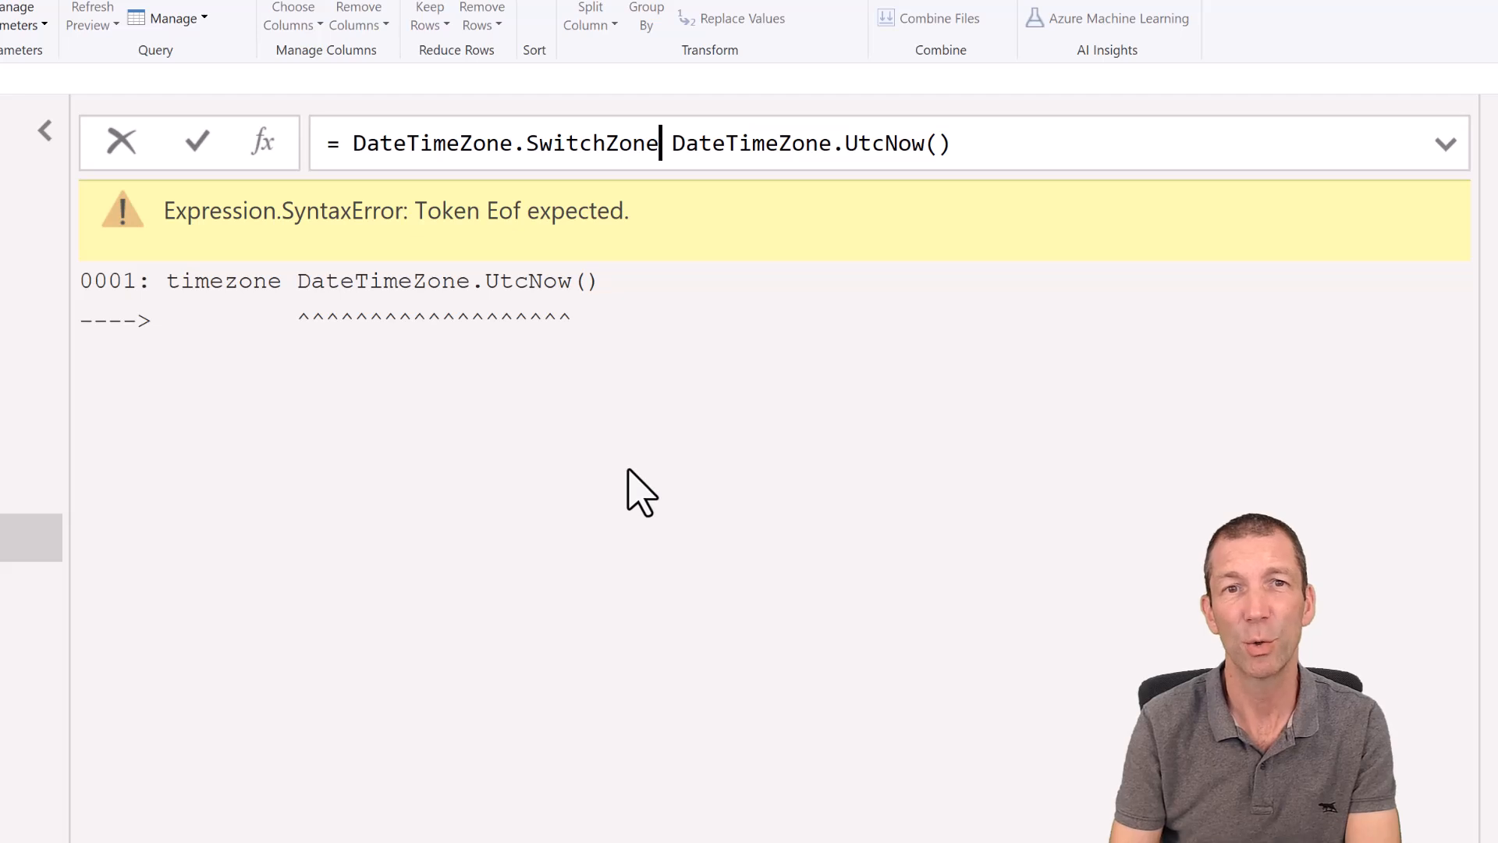
key("shift+End")
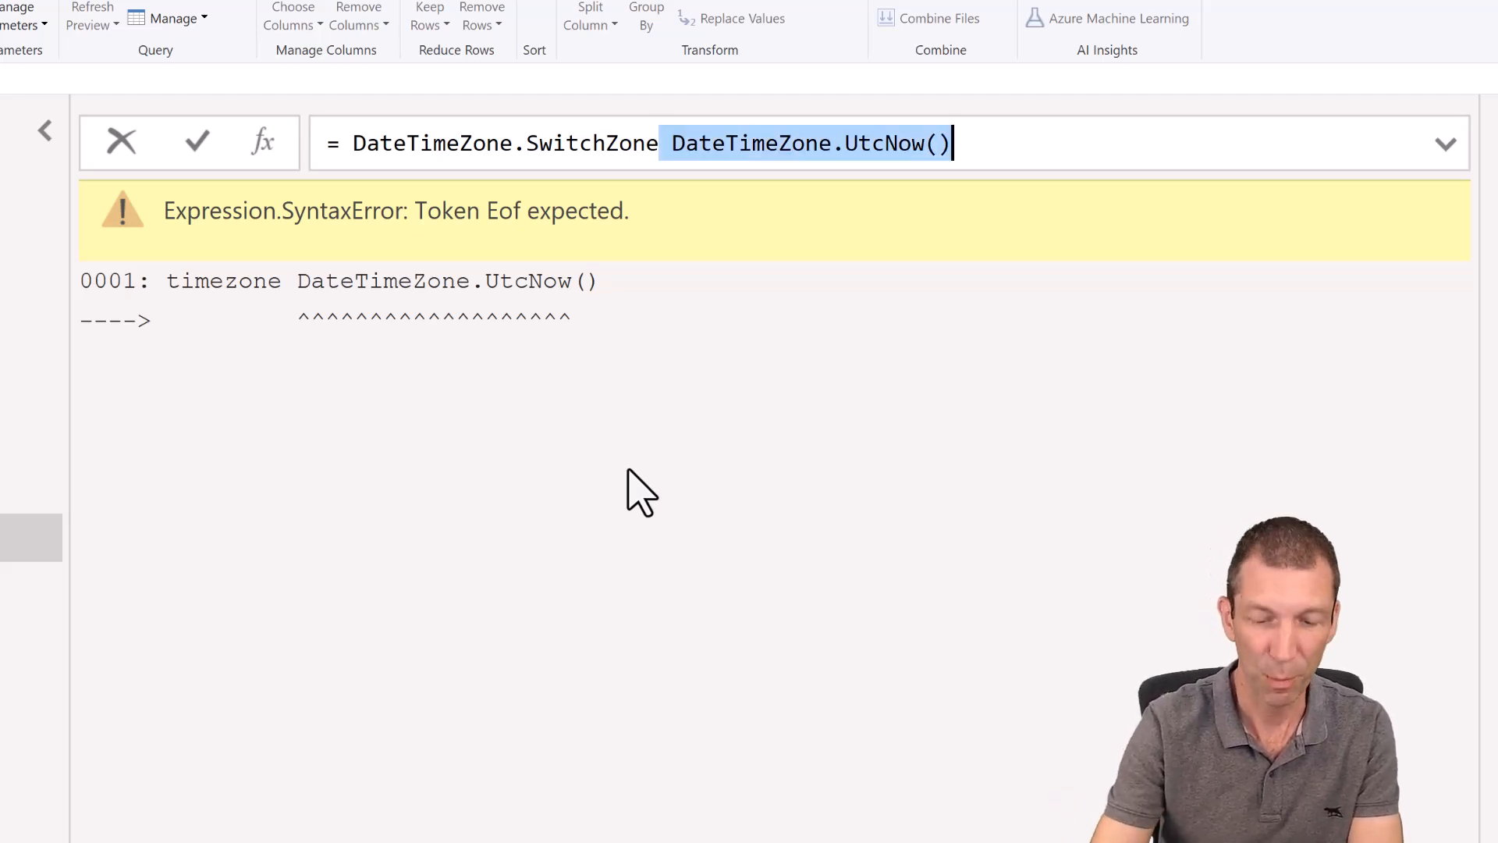
type("(")
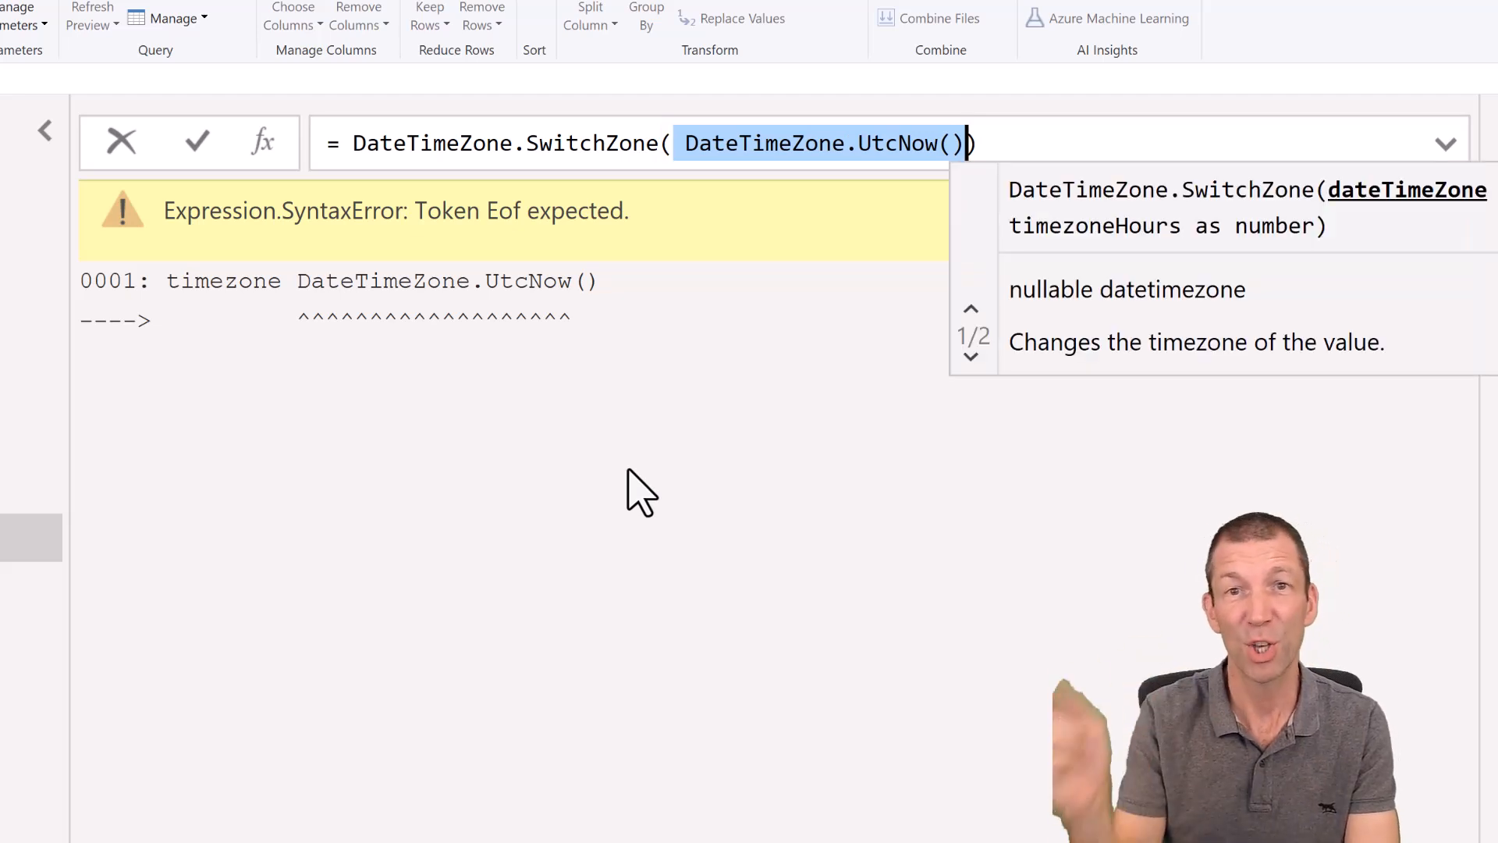
left_click(198, 144)
Add 8 as the timezoneHours argument of DateTimeZone.SwitchZone in the Source formula
left_click(1019, 160)
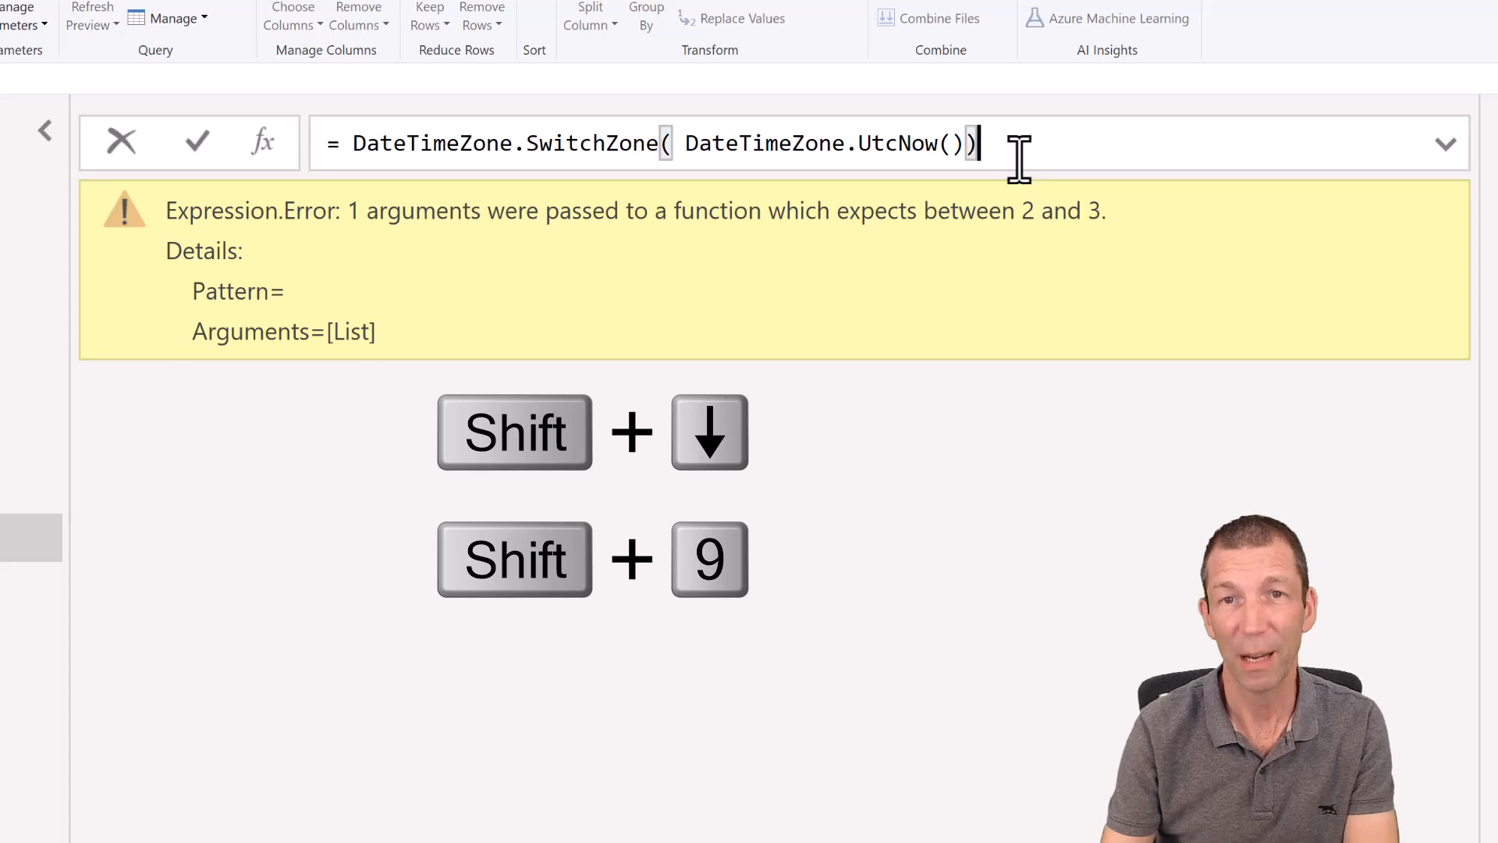
type(",")
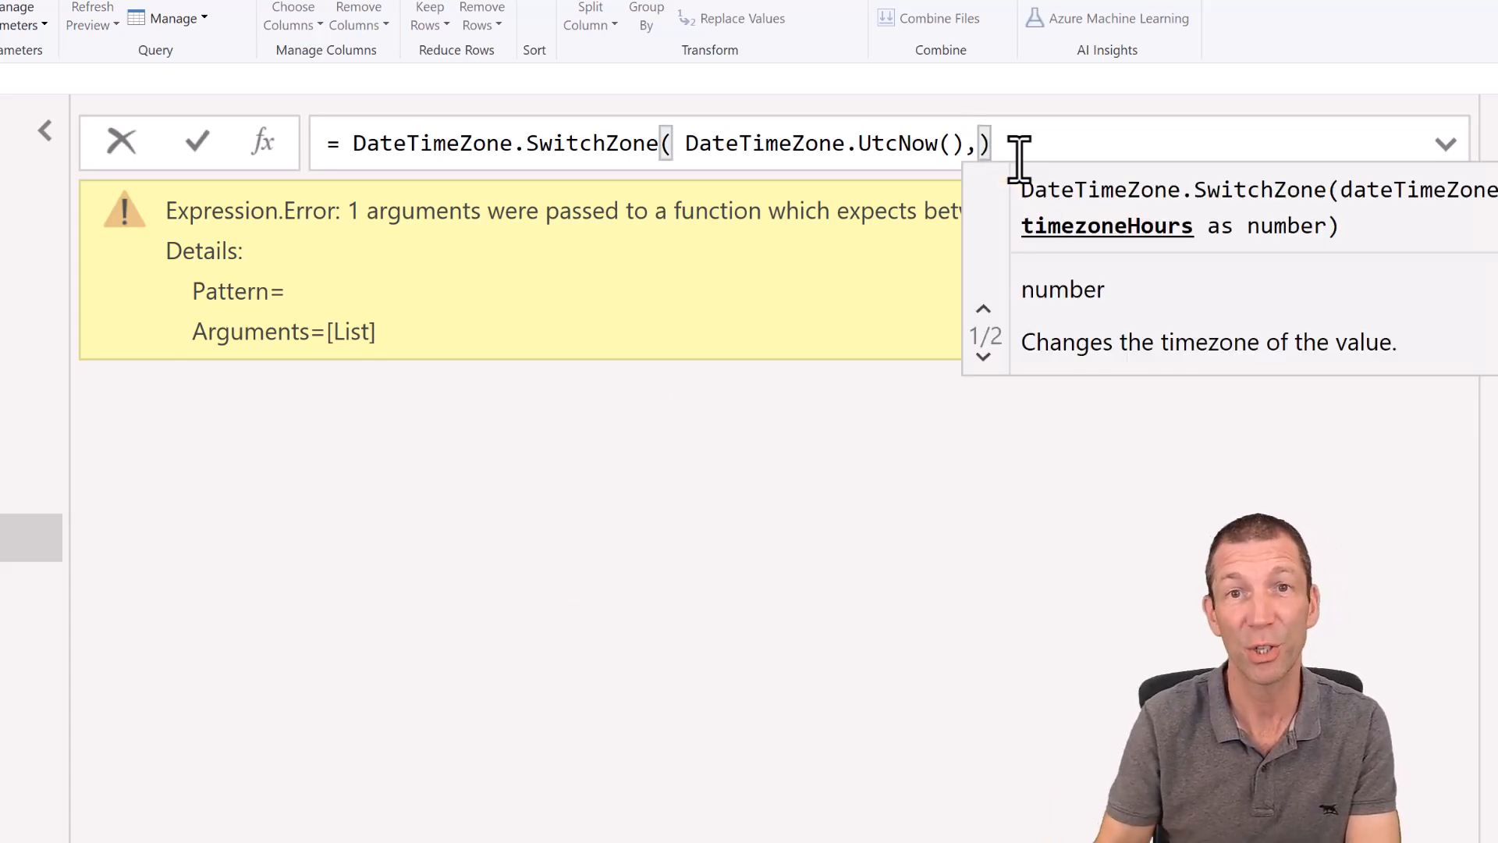
type("8")
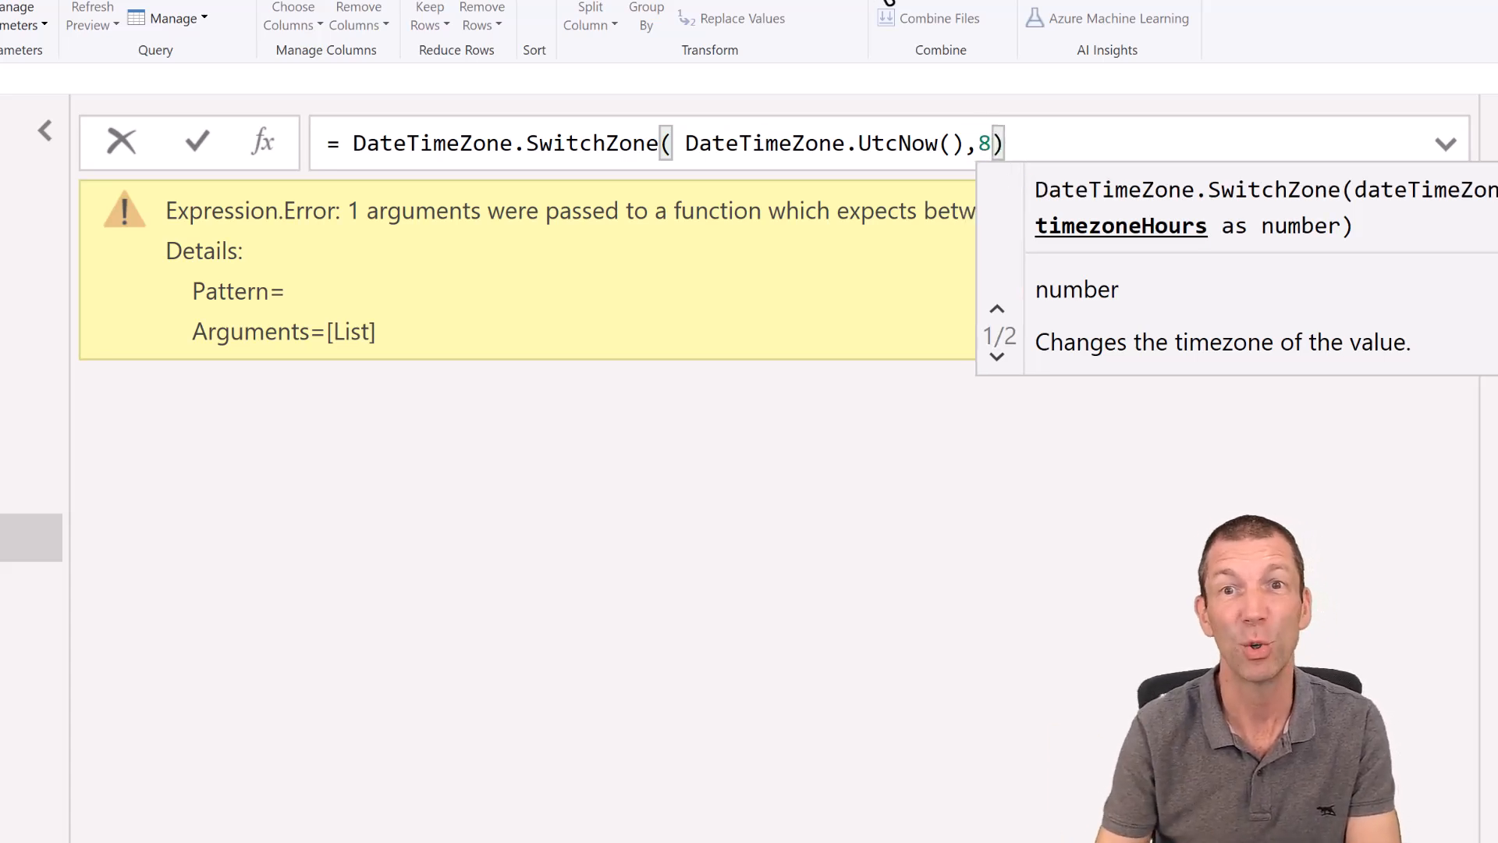
left_click(204, 145)
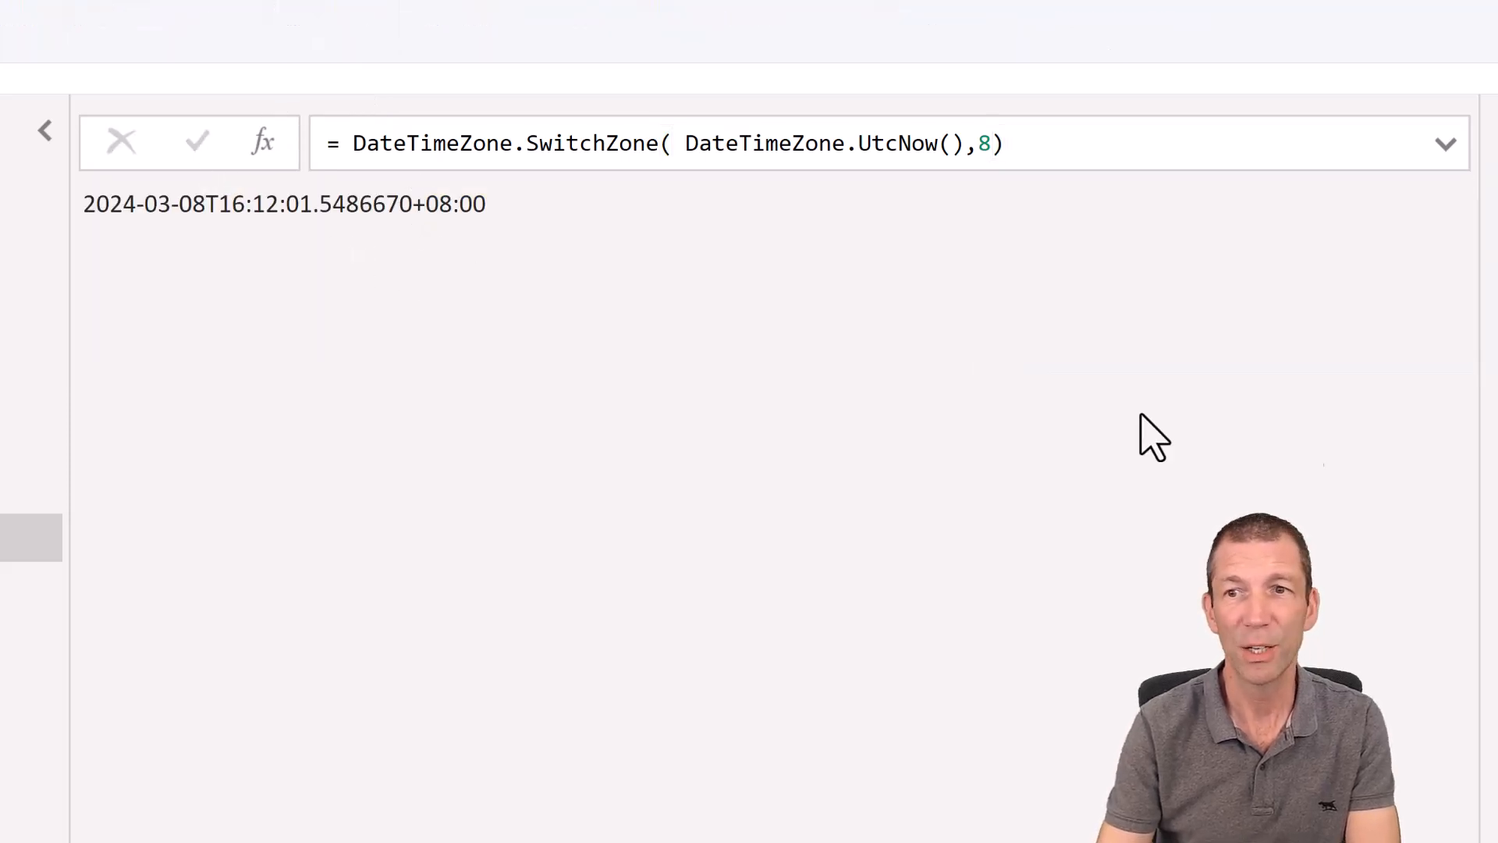
Rename the Local Now column as Last Refresh in the existing Renamed Columns step
left_click(1405, 400)
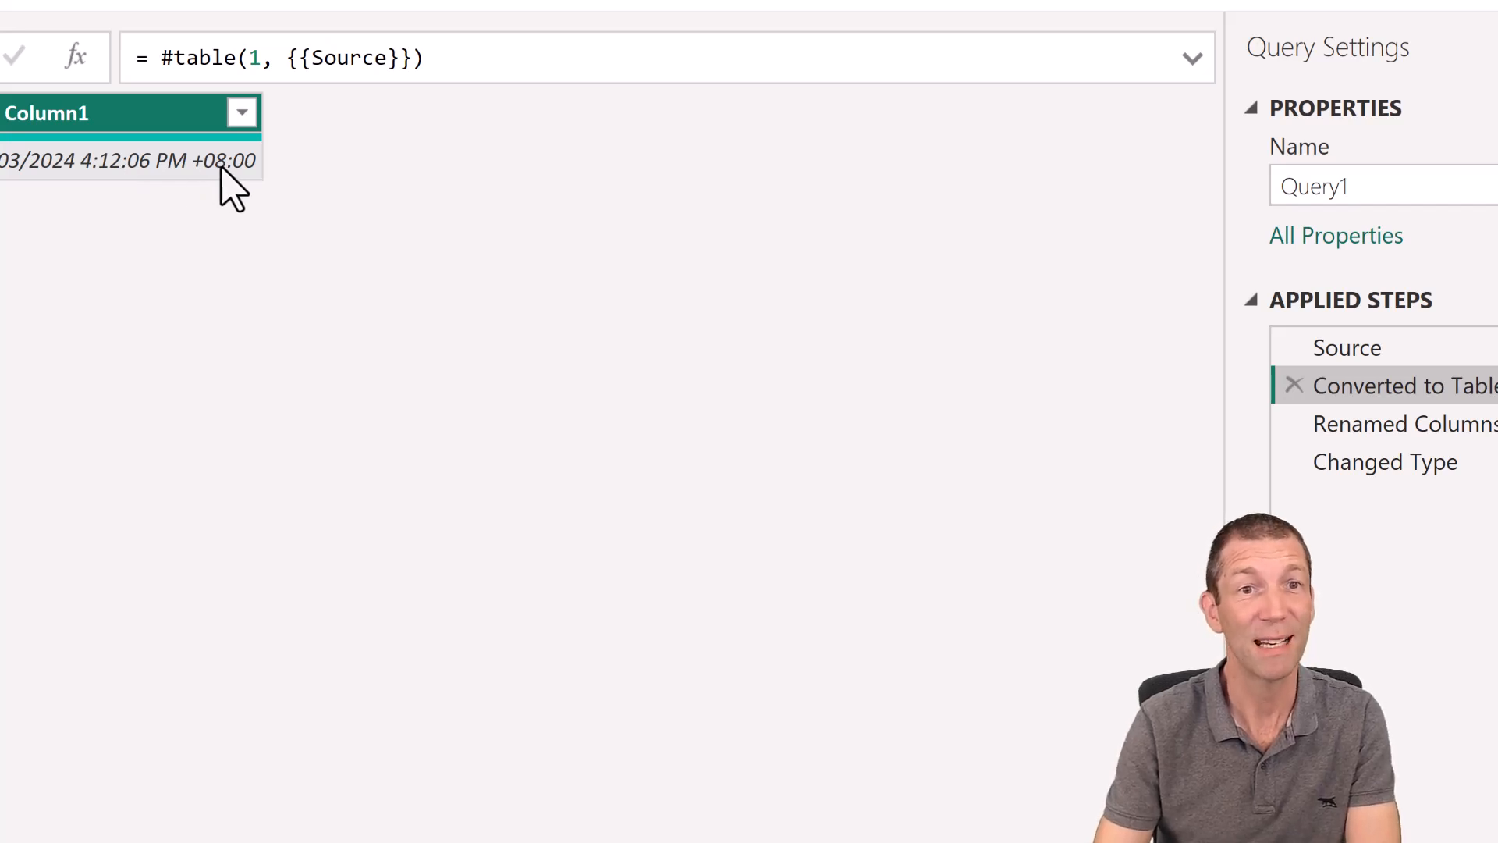
left_click(1408, 425)
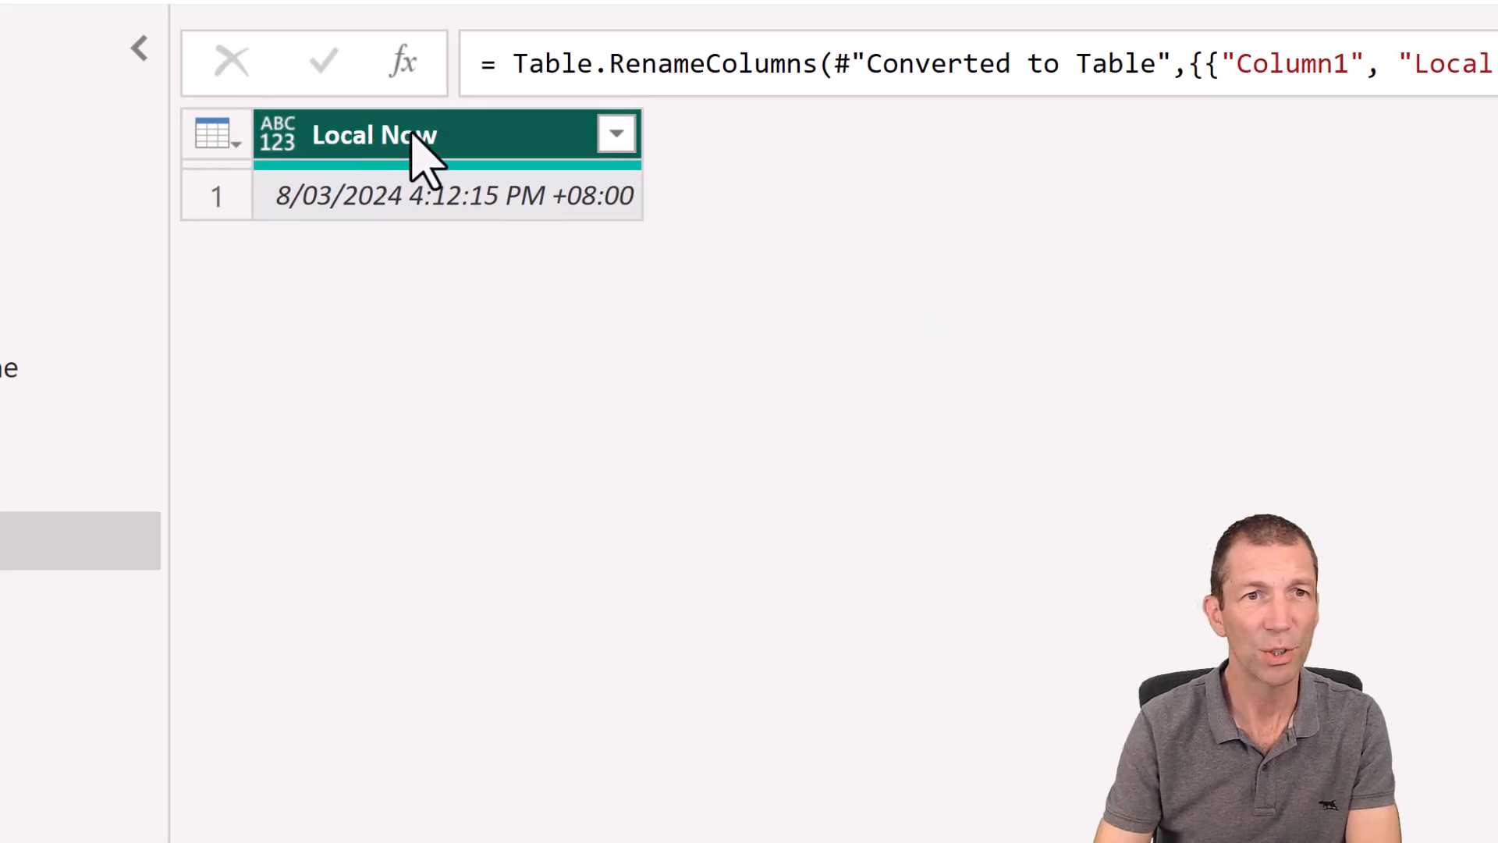
double_click(443, 144)
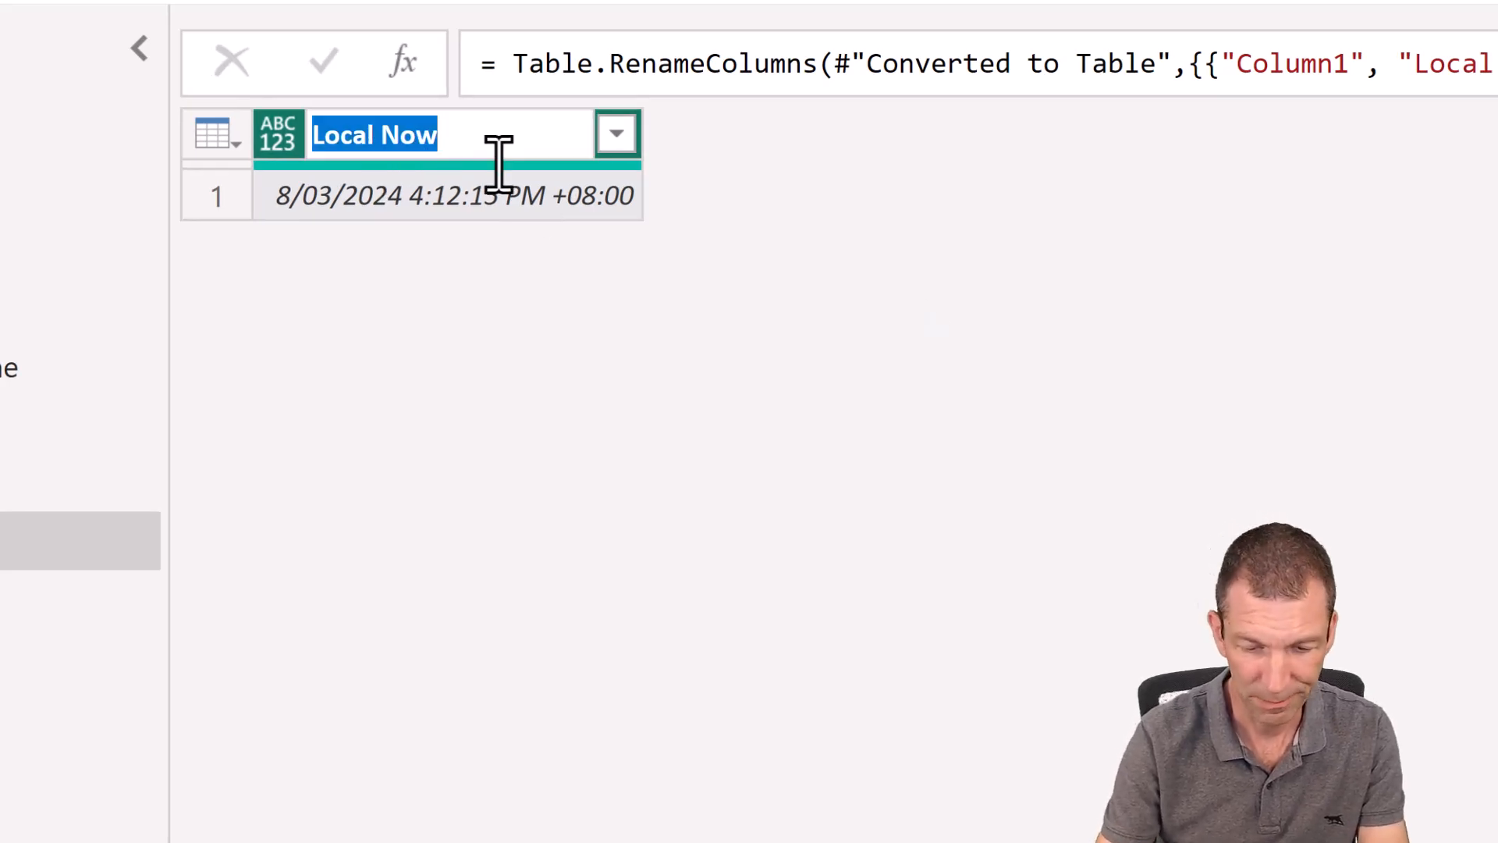
type("Last ")
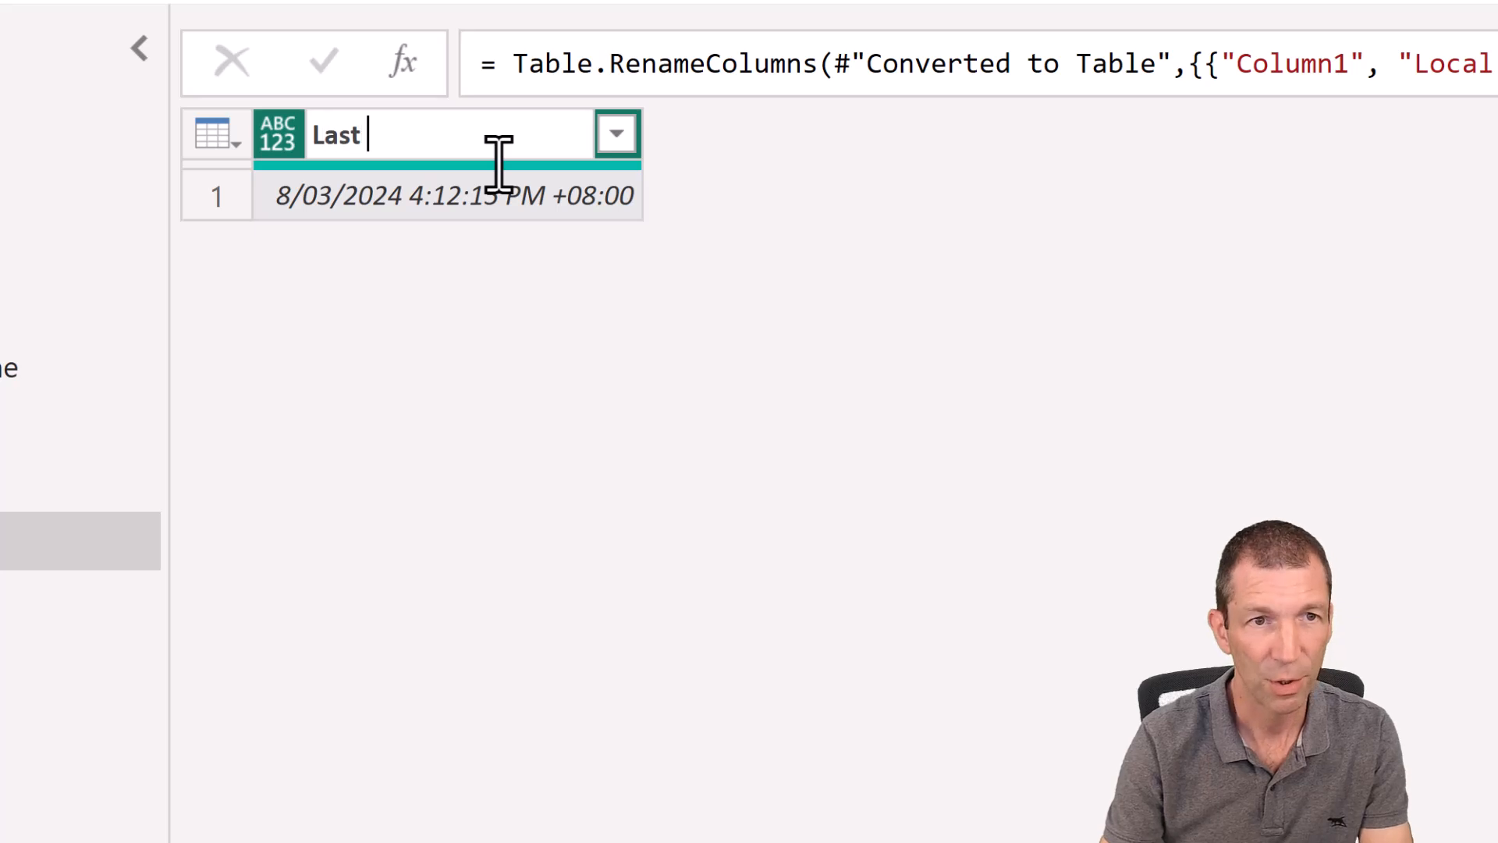
type("Refresh")
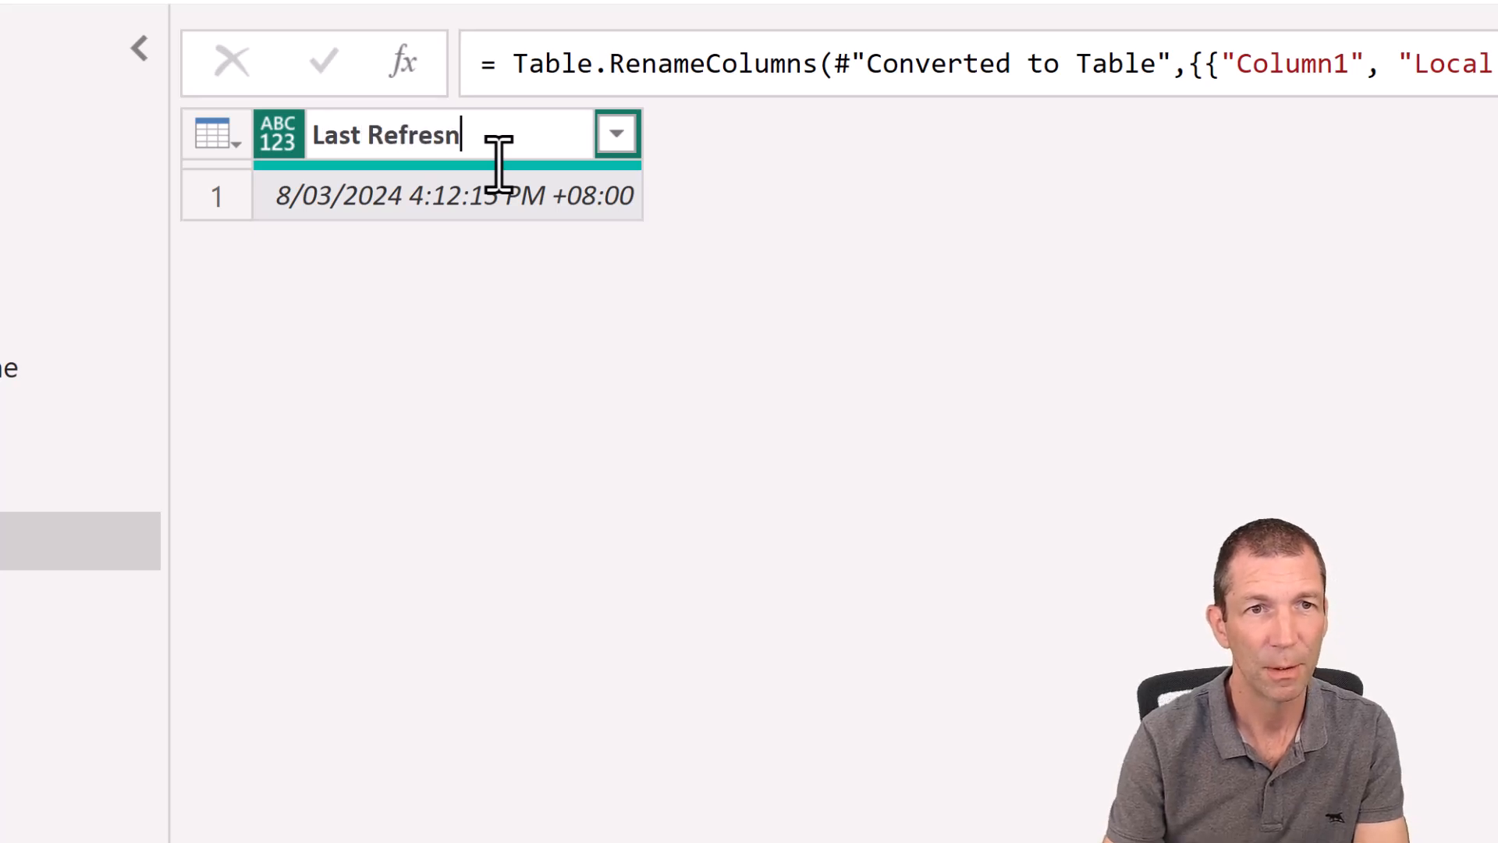
key("Return")
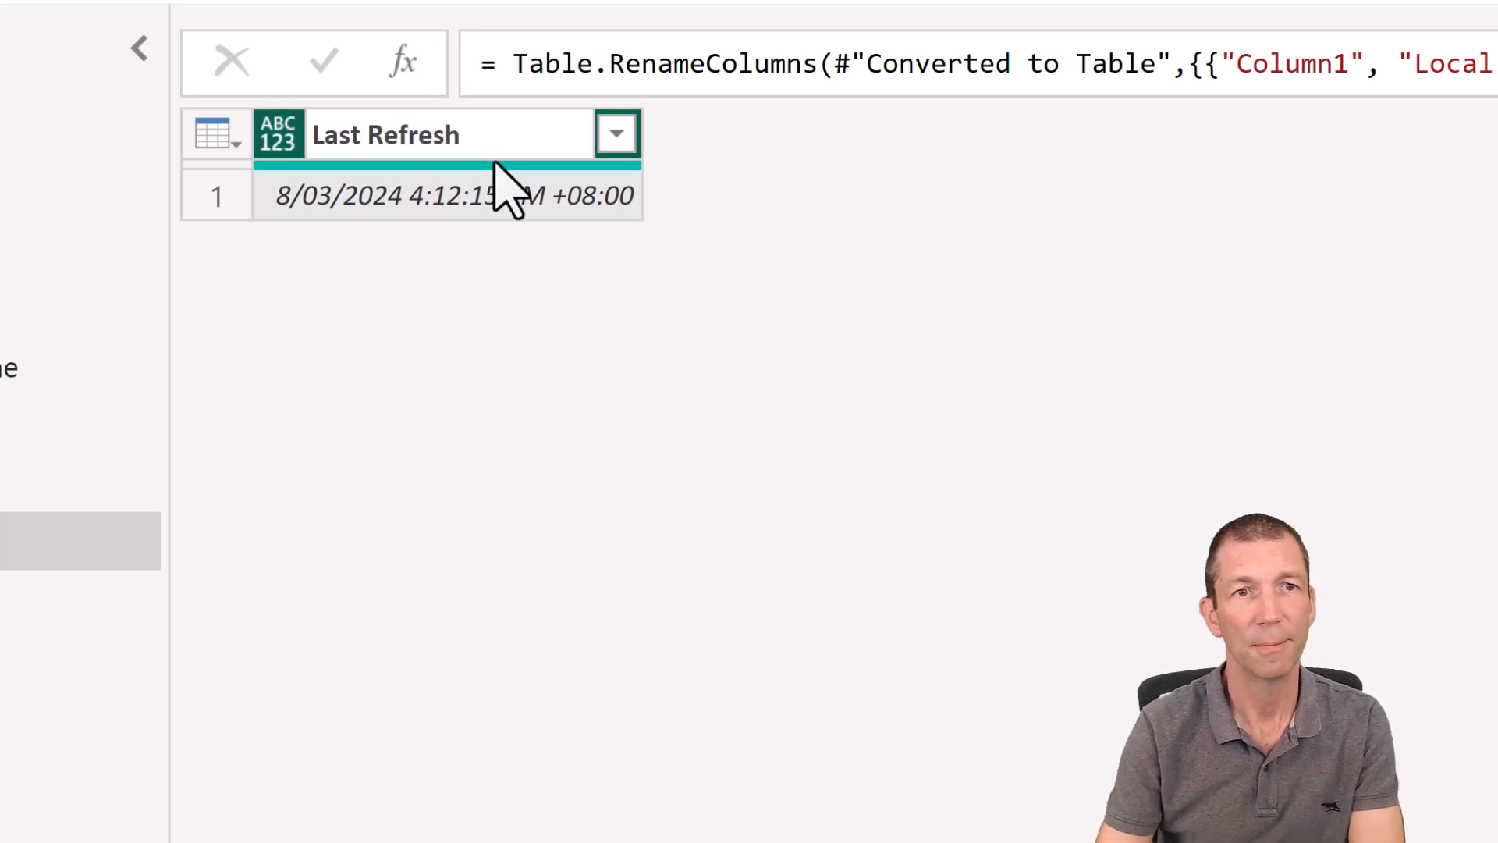
Set the data type of the Last Refresh column to Date/Time/Timezone
left_click(1330, 597)
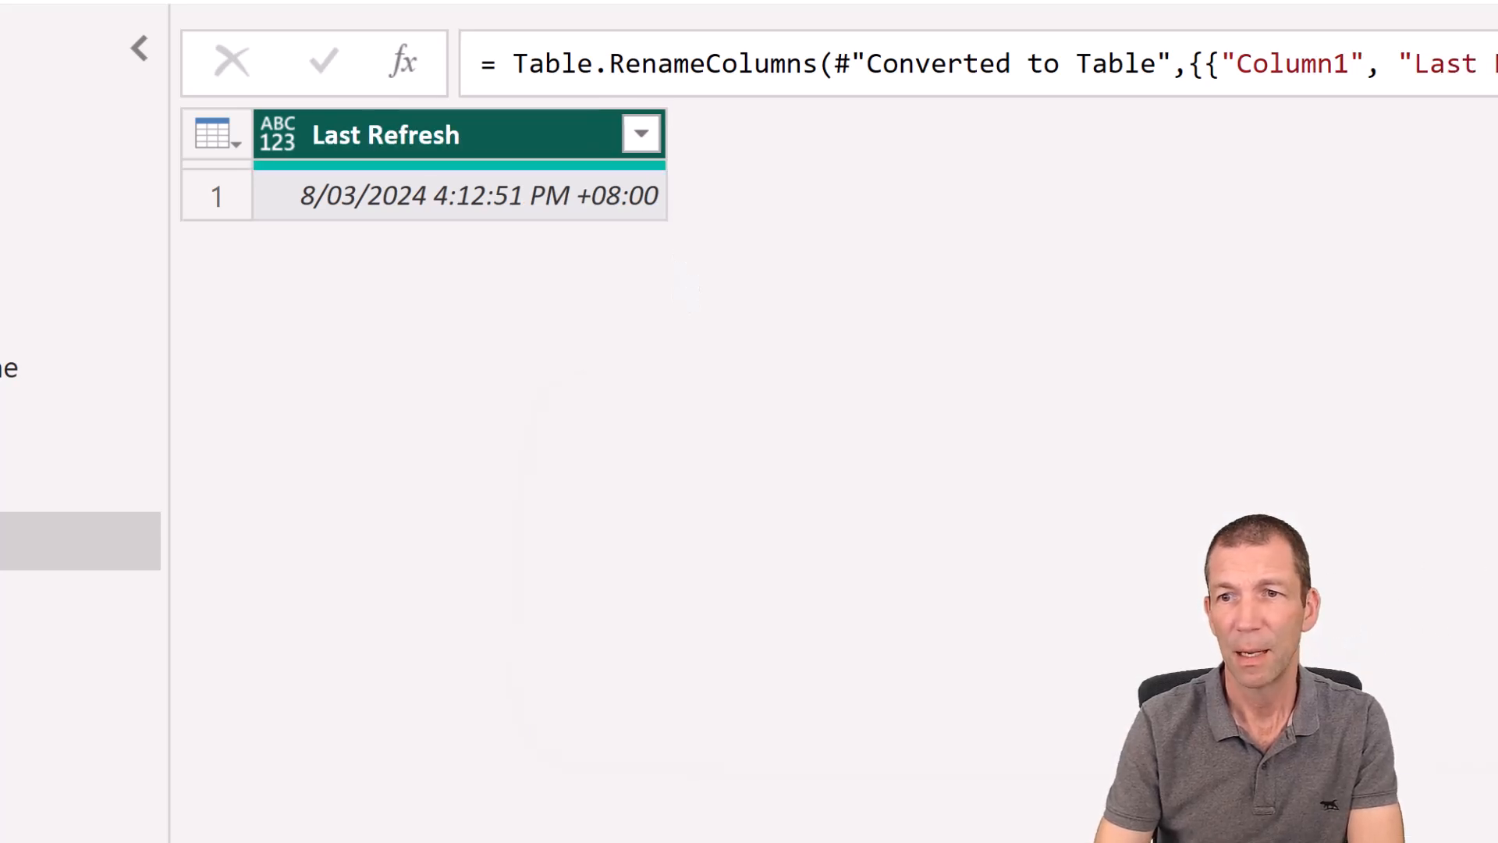
left_click(277, 136)
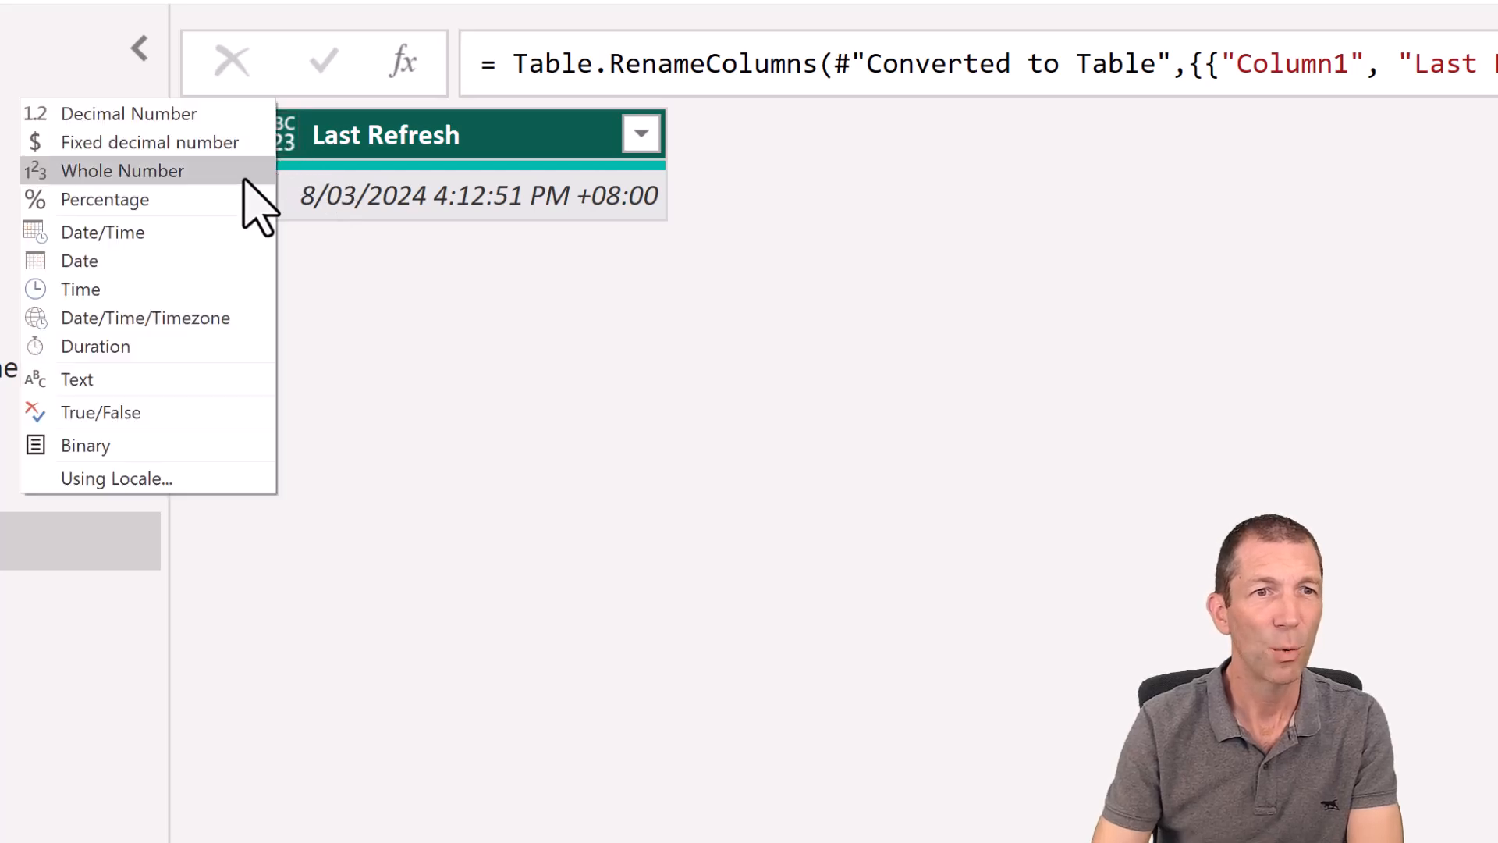
left_click(177, 318)
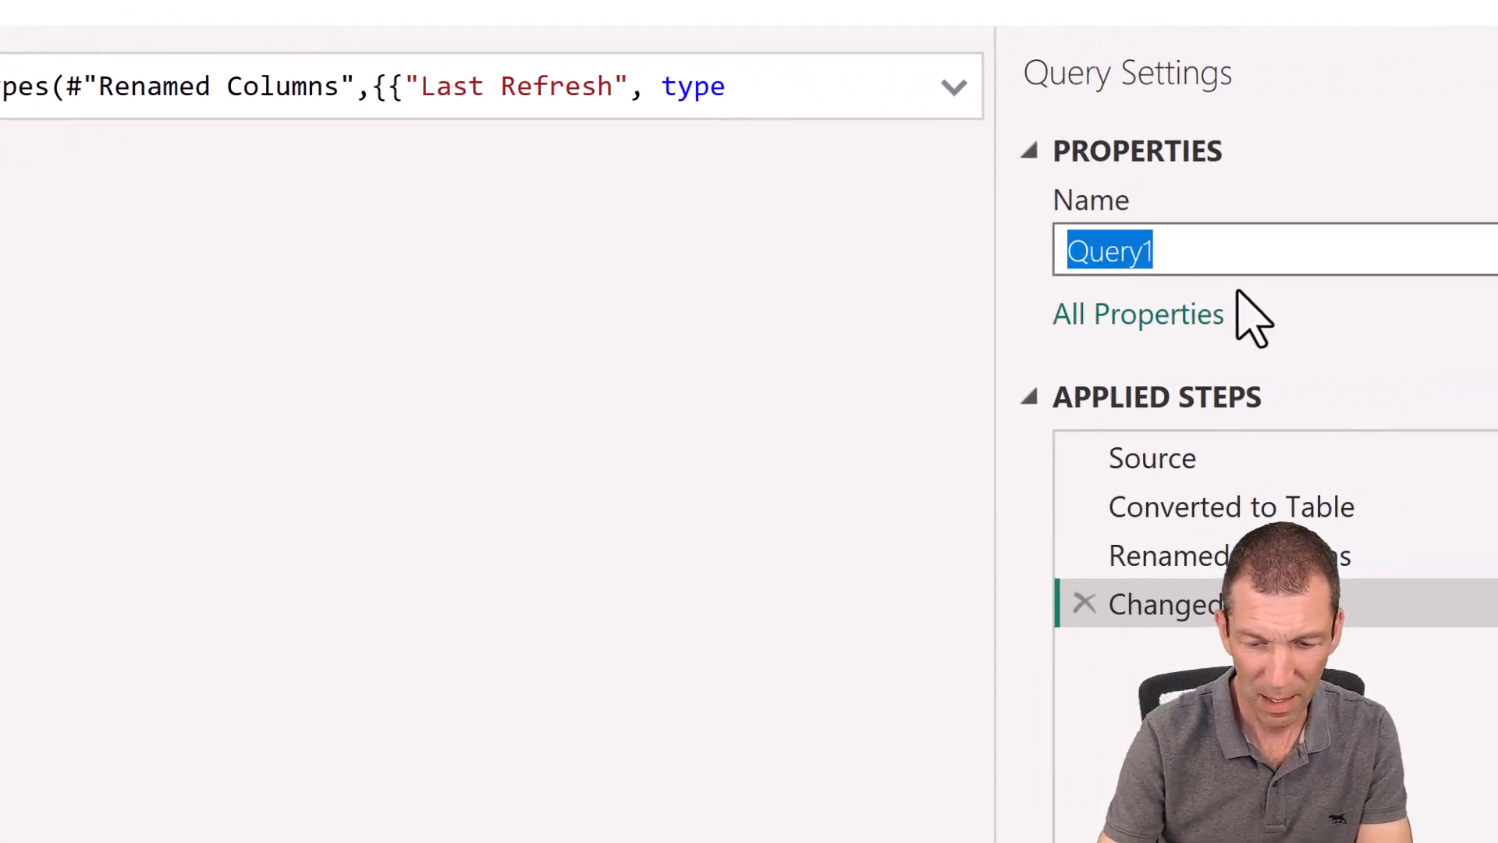
Rename Query1 as RefreshDateTime
type("Refresh")
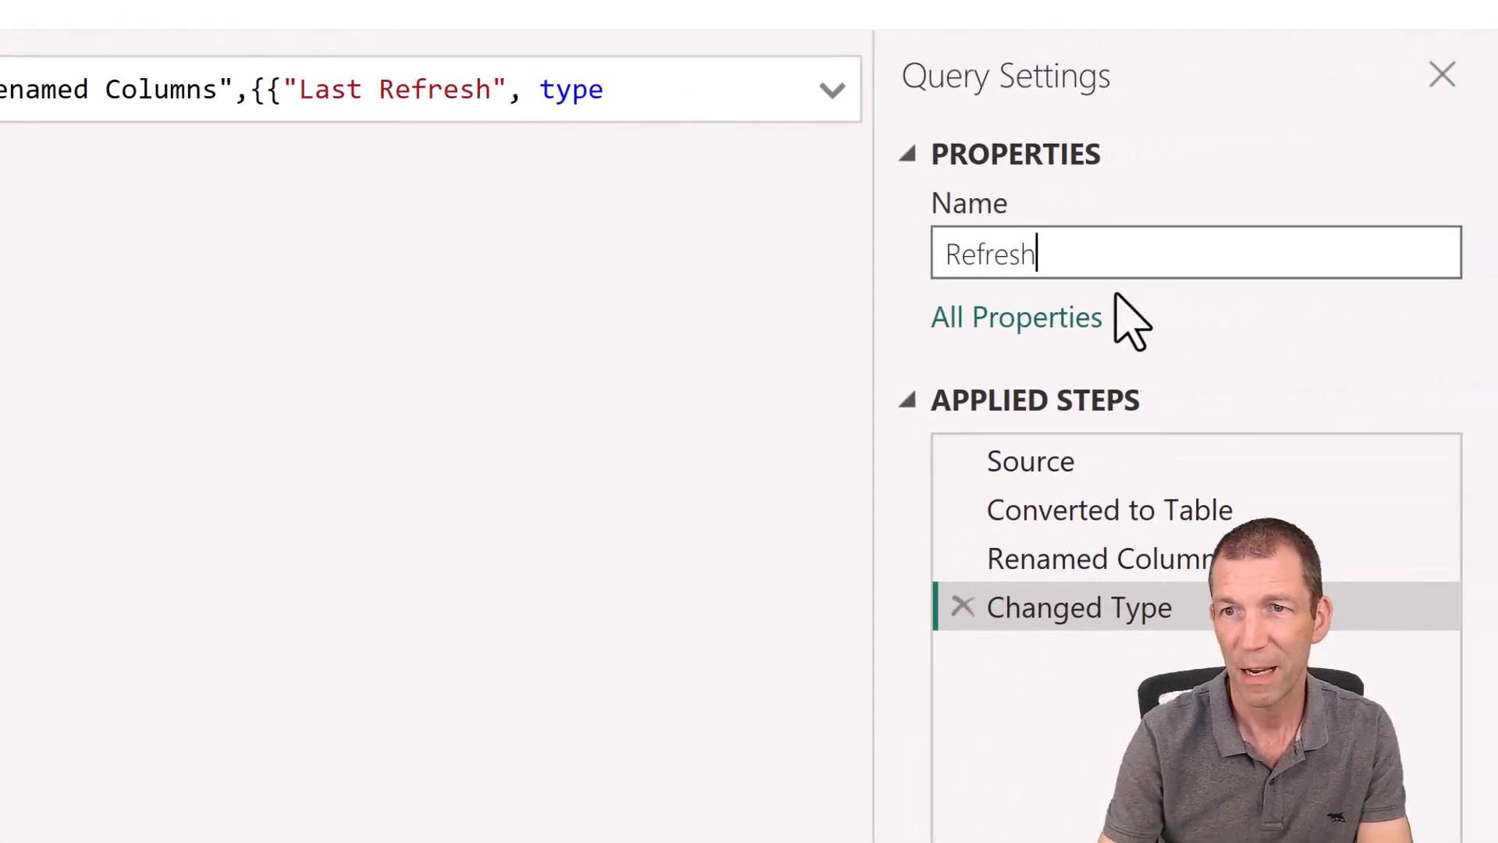
type("DataTime")
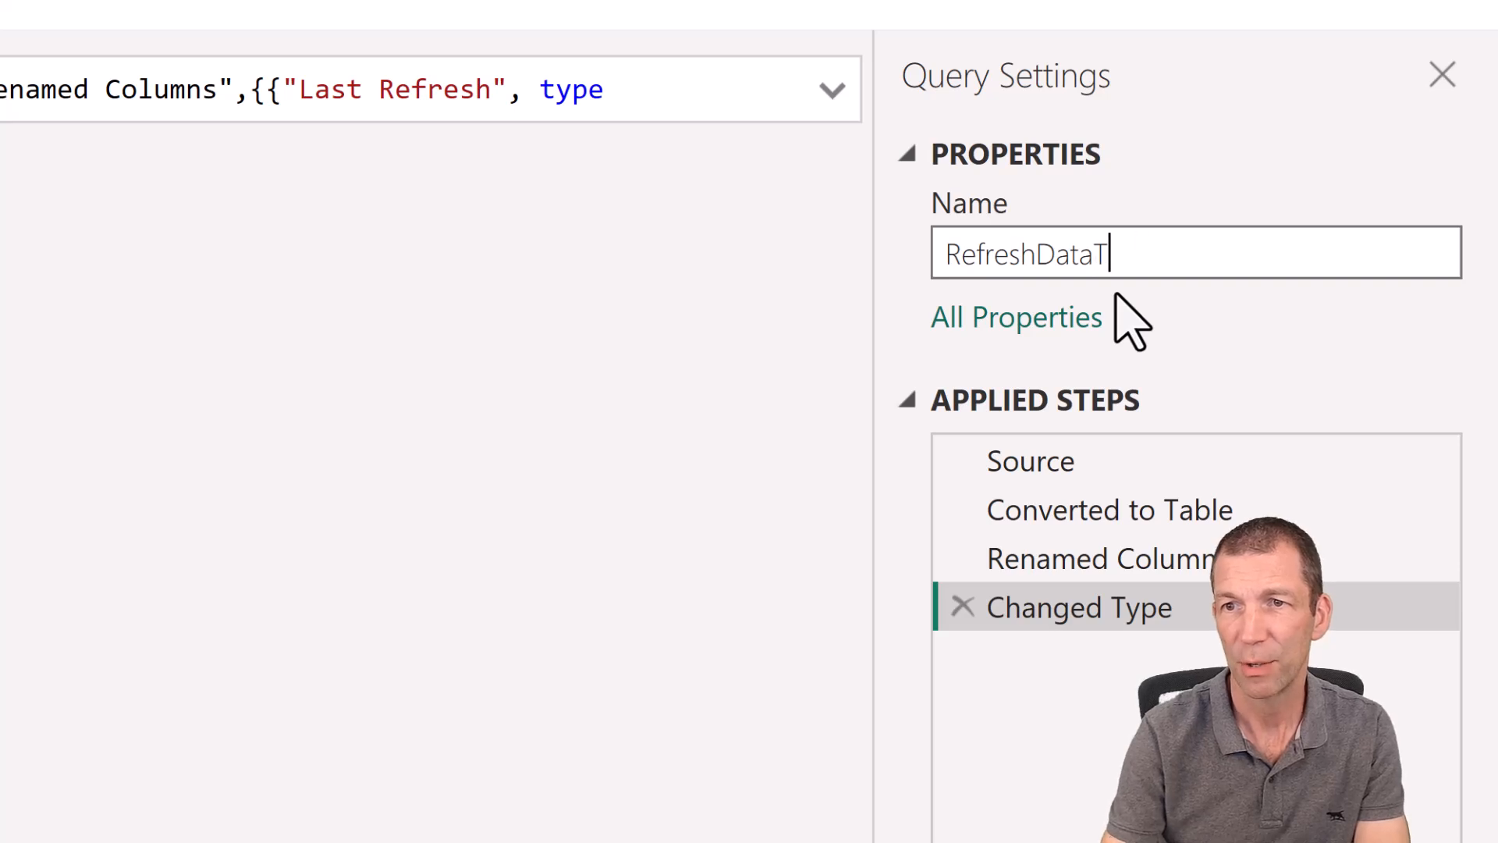
type("me")
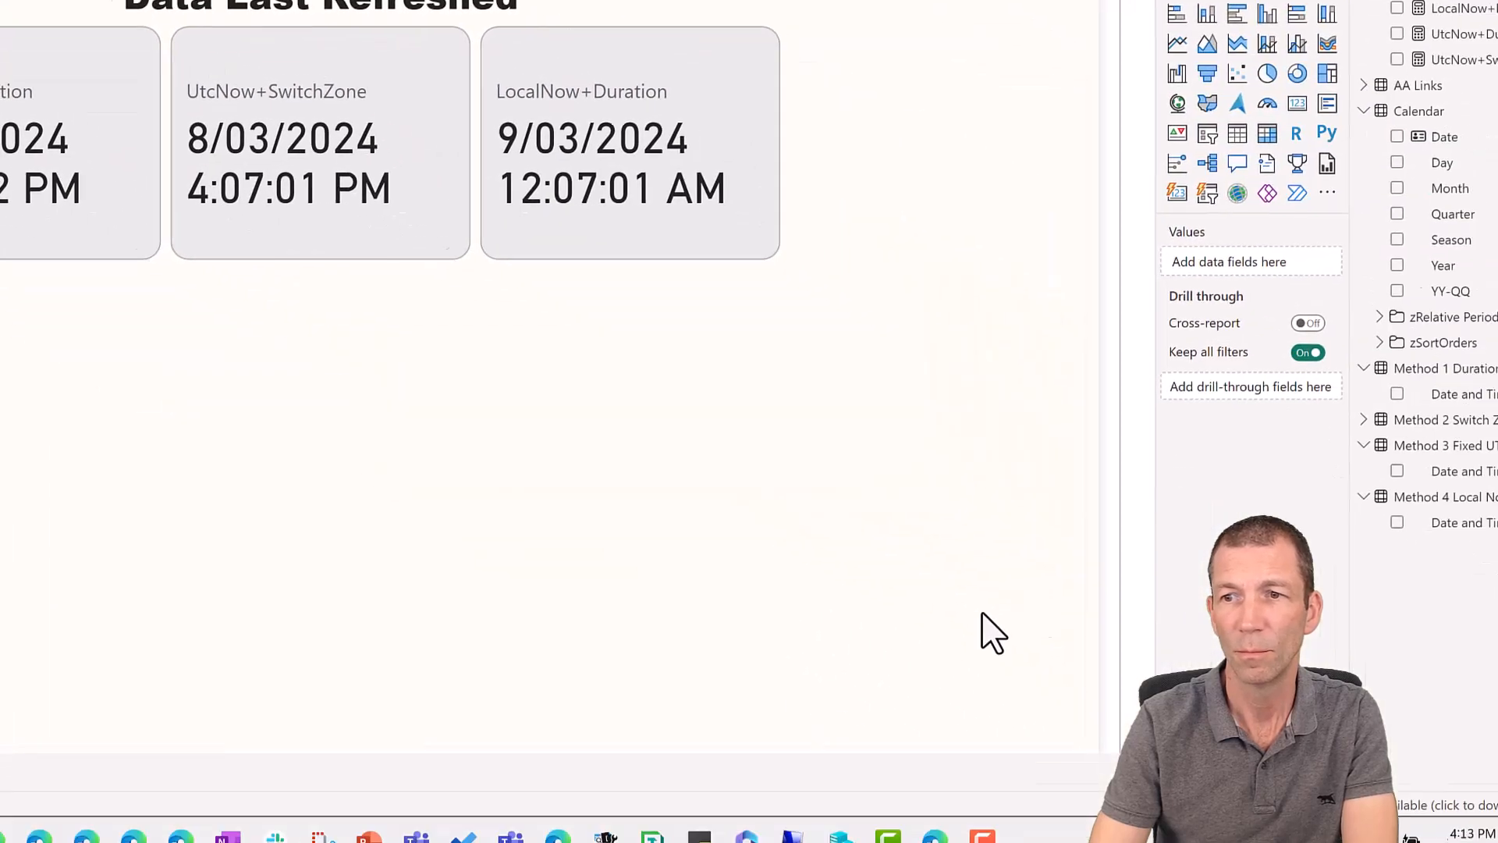
Add the Last Refresh field from RefreshDateTime to the report page, place it beside the existing cards and convert it to a Card visual
left_click(1365, 549)
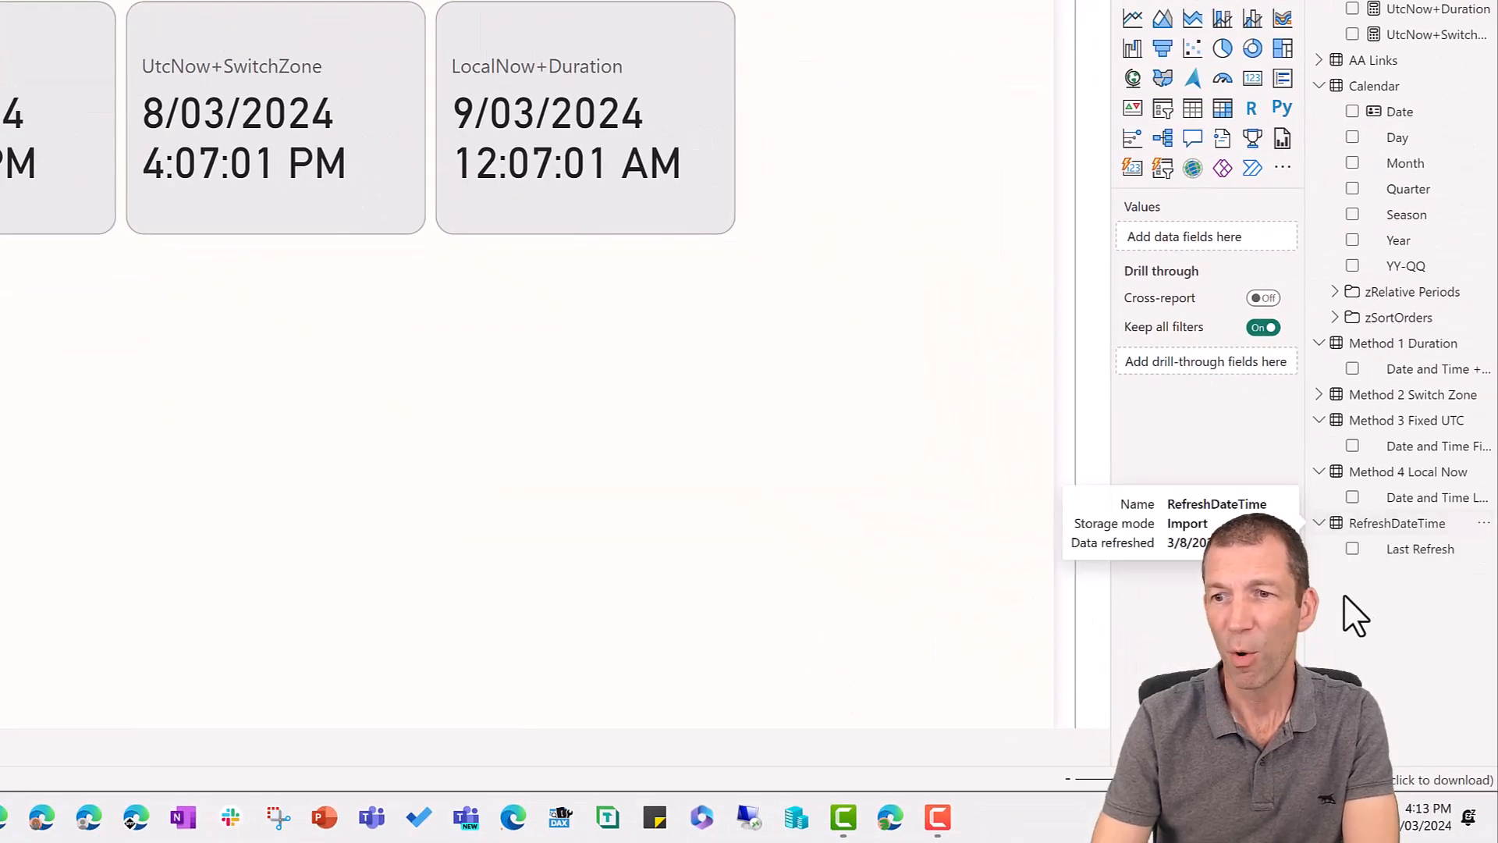
left_click(1351, 549)
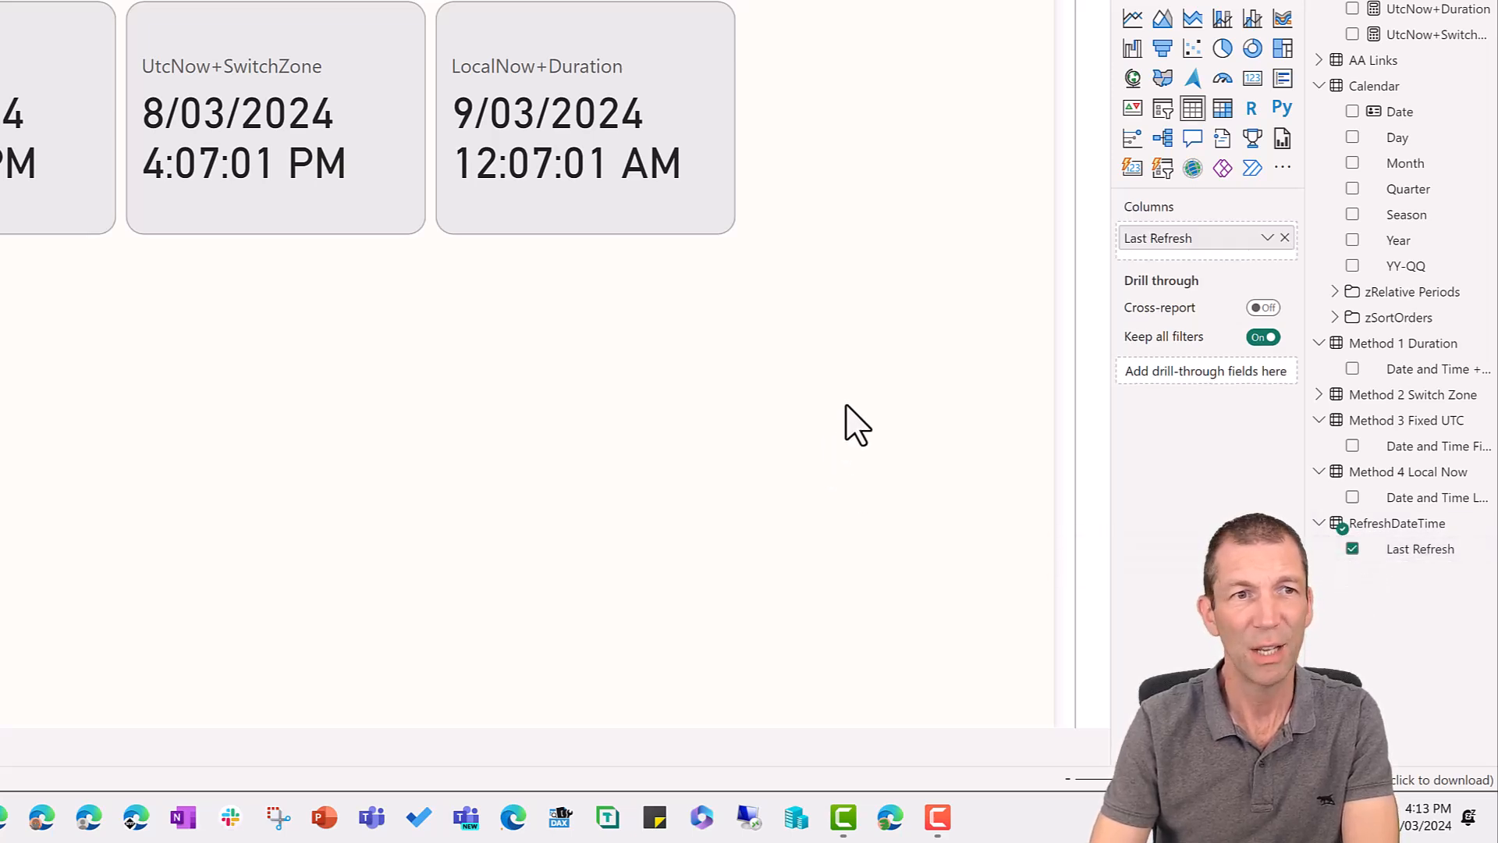
left_click_drag(156, 140, 872, 148)
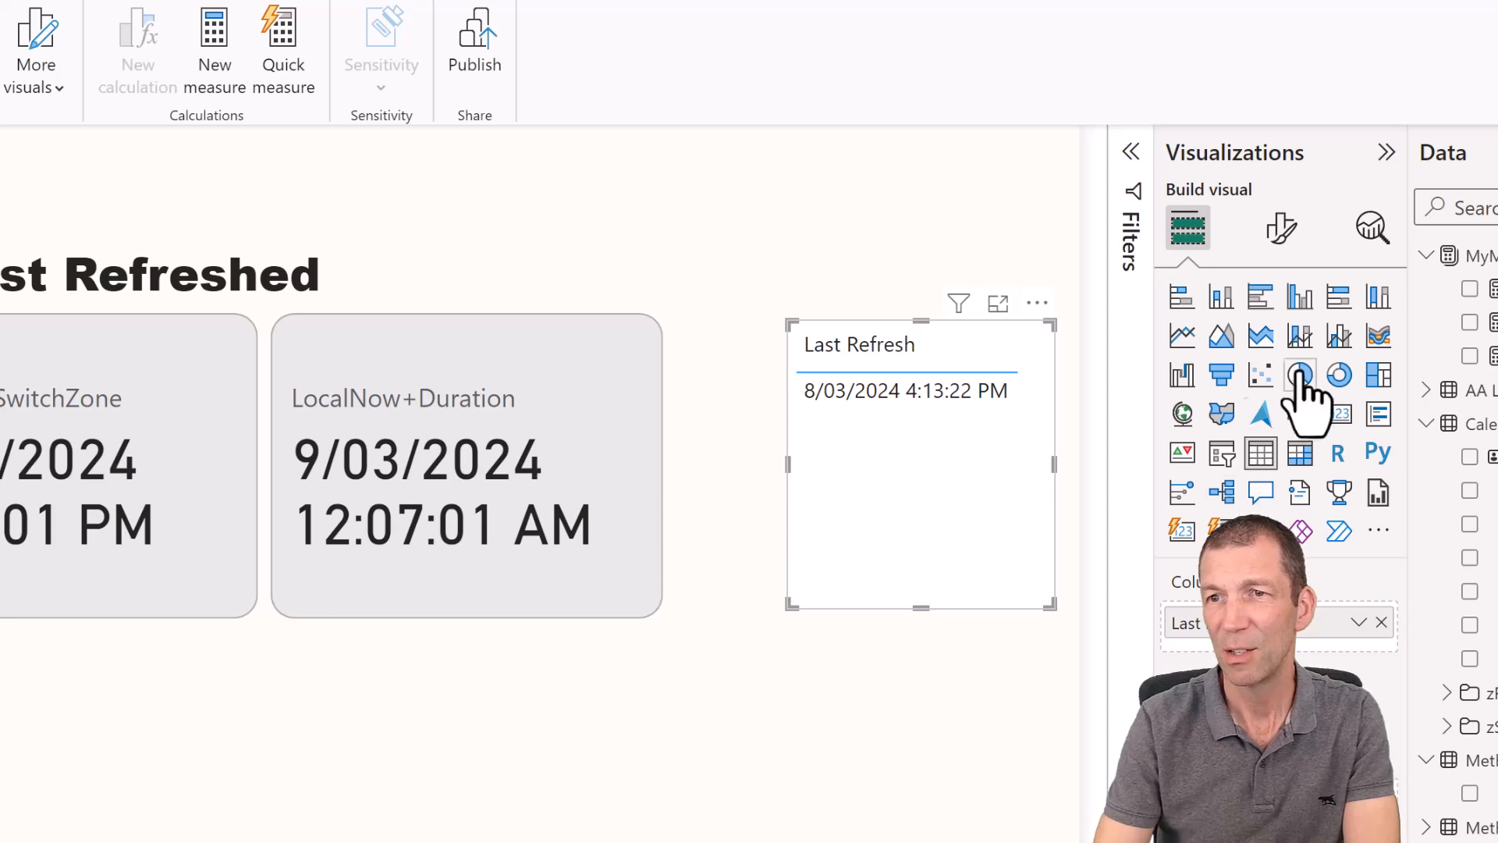
left_click(1340, 421)
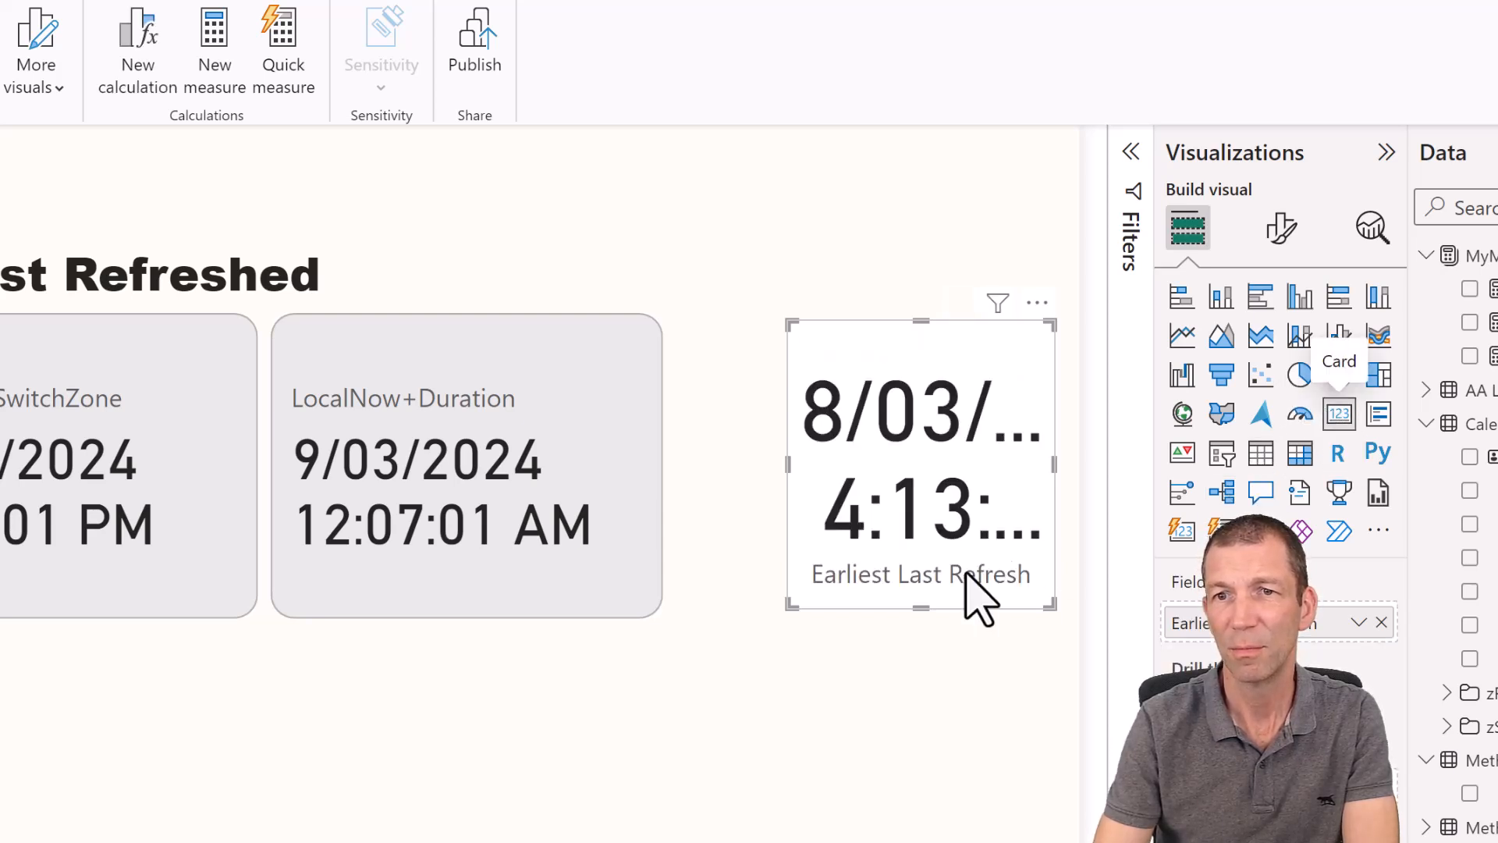
Widen the new Last Refresh card and adjust its height to fit the full date and time on one line with the label below
left_click(755, 594)
left_click_drag(775, 601, 187, 473)
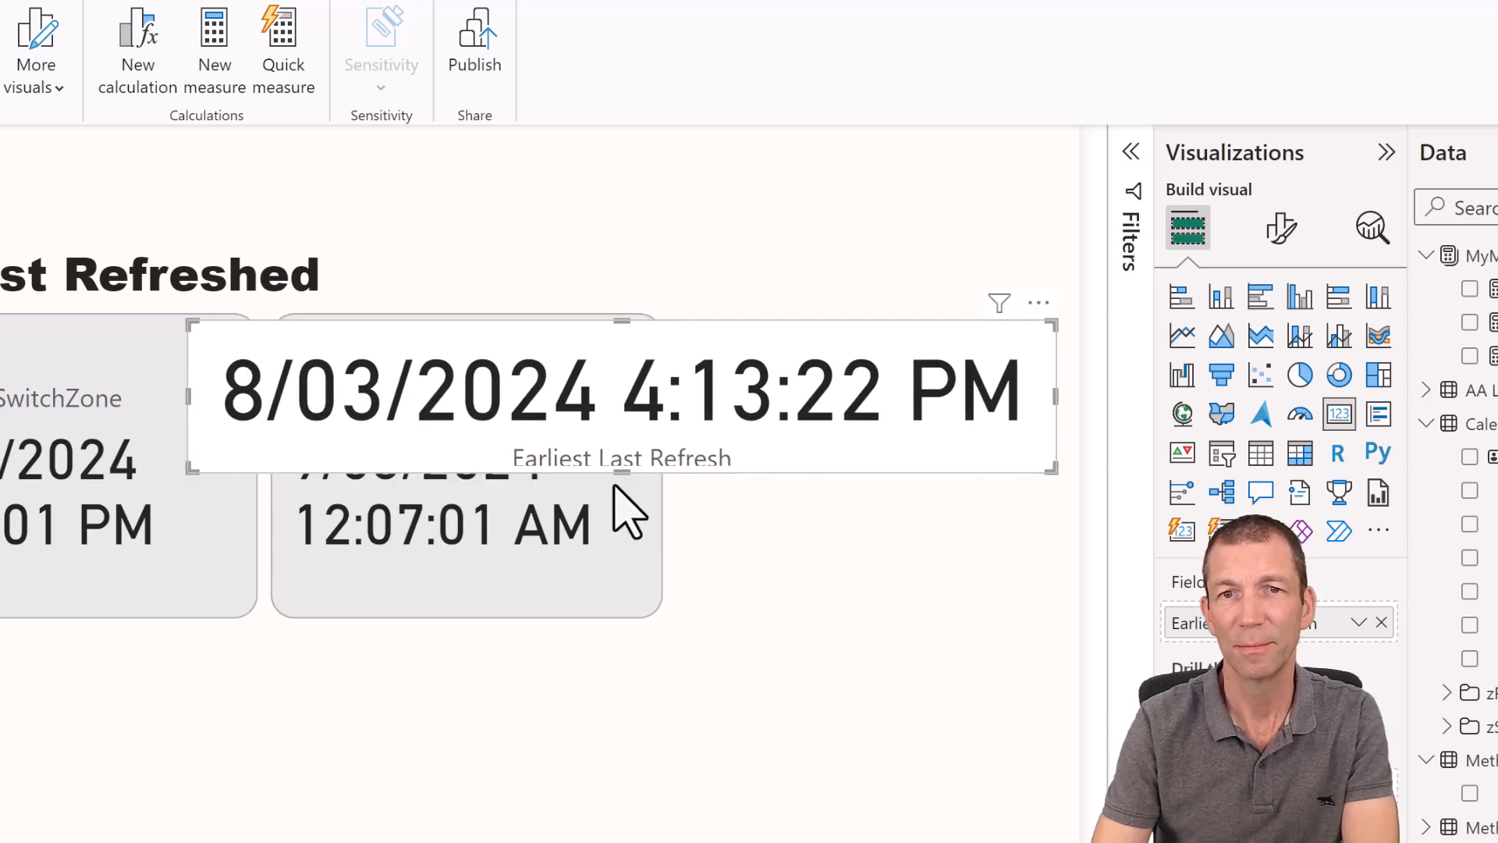
left_click_drag(615, 475, 616, 494)
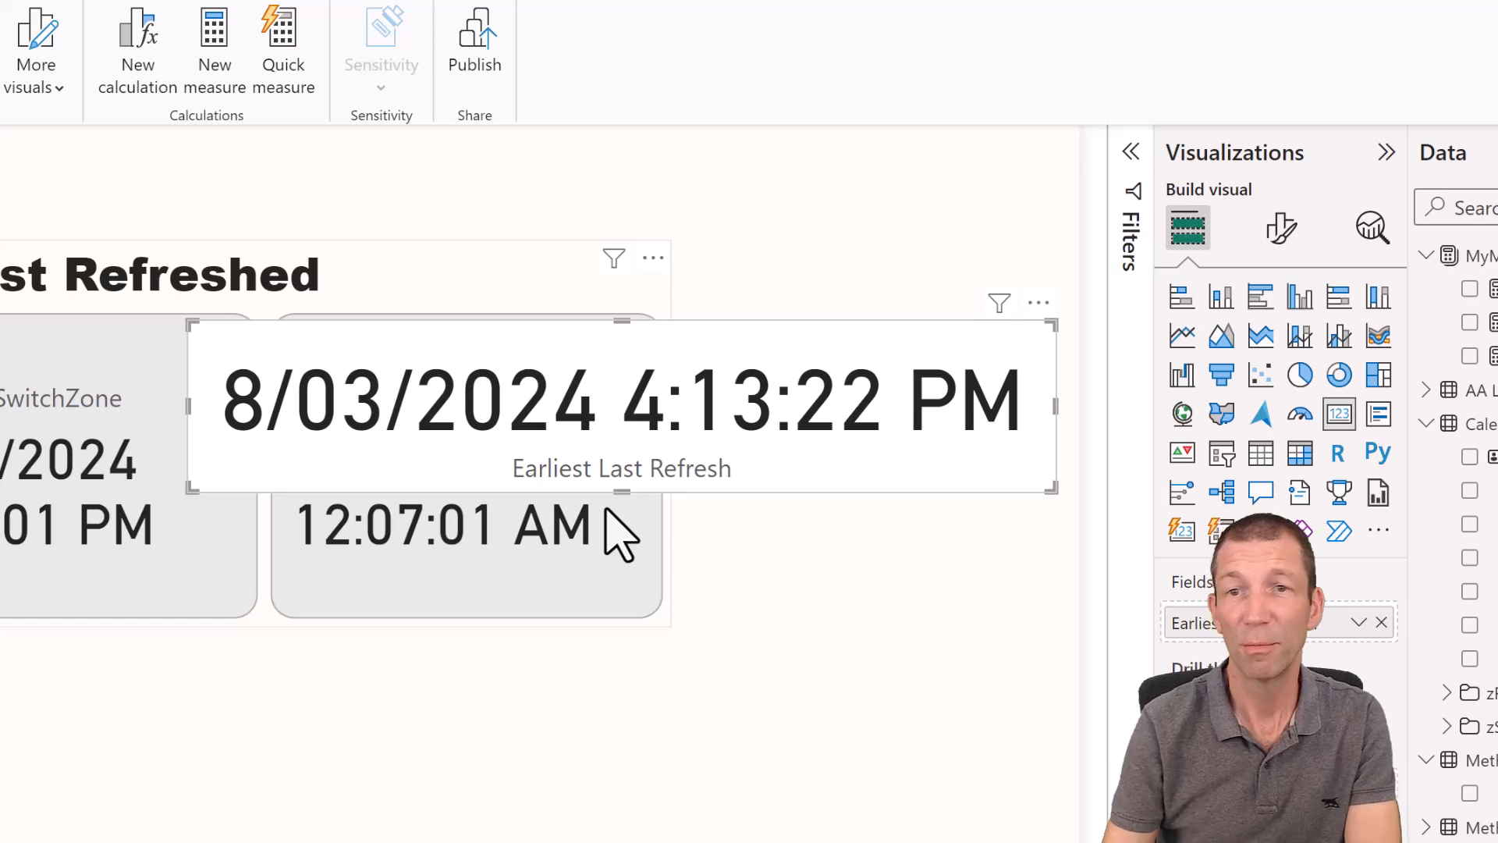
Publish the report and open the YouTube workspace in the Power BI service
left_click(461, 43)
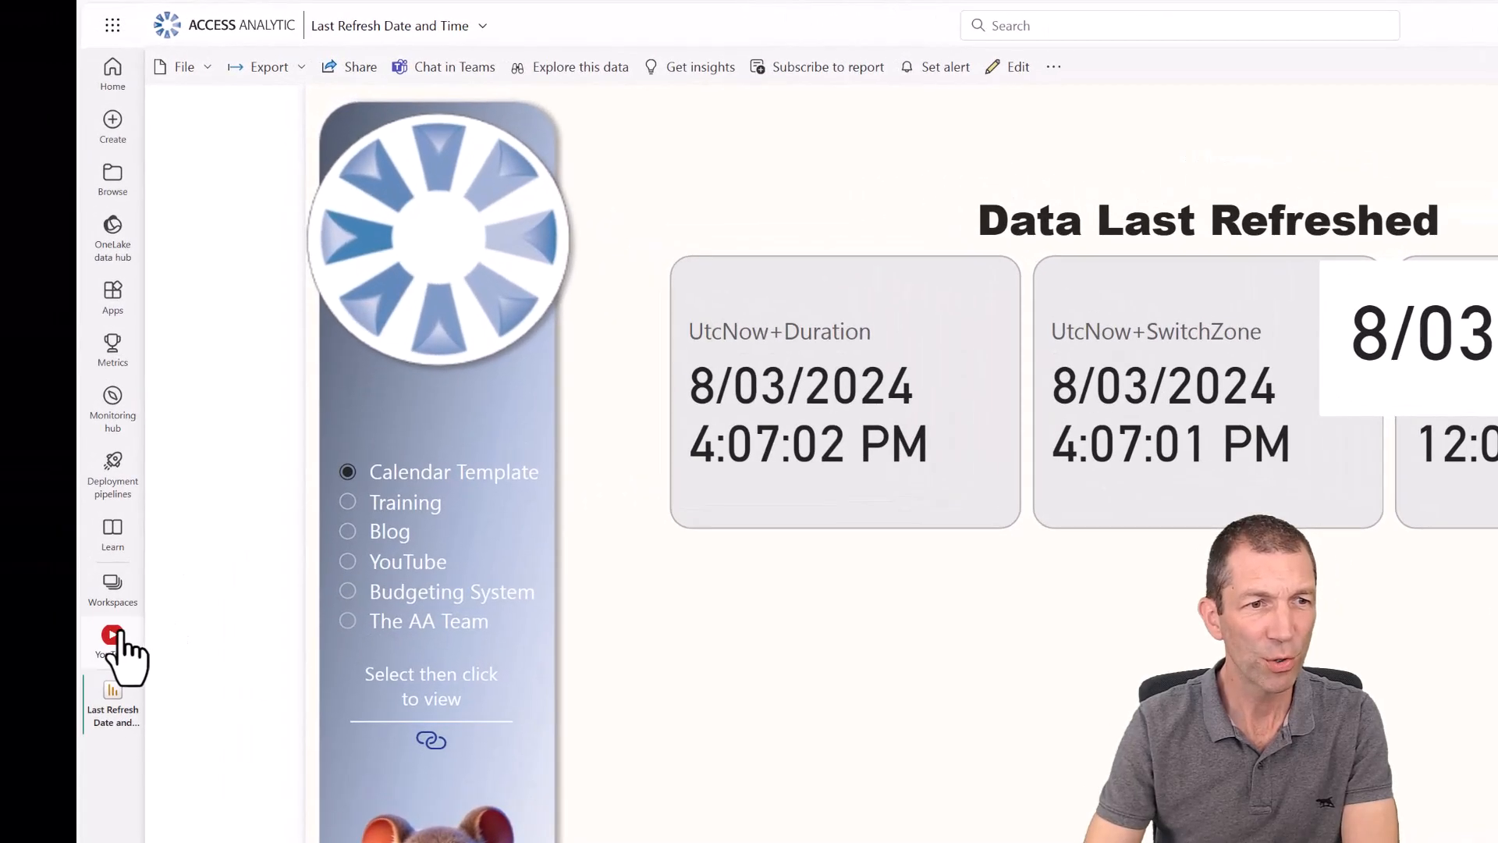
left_click(27, 482)
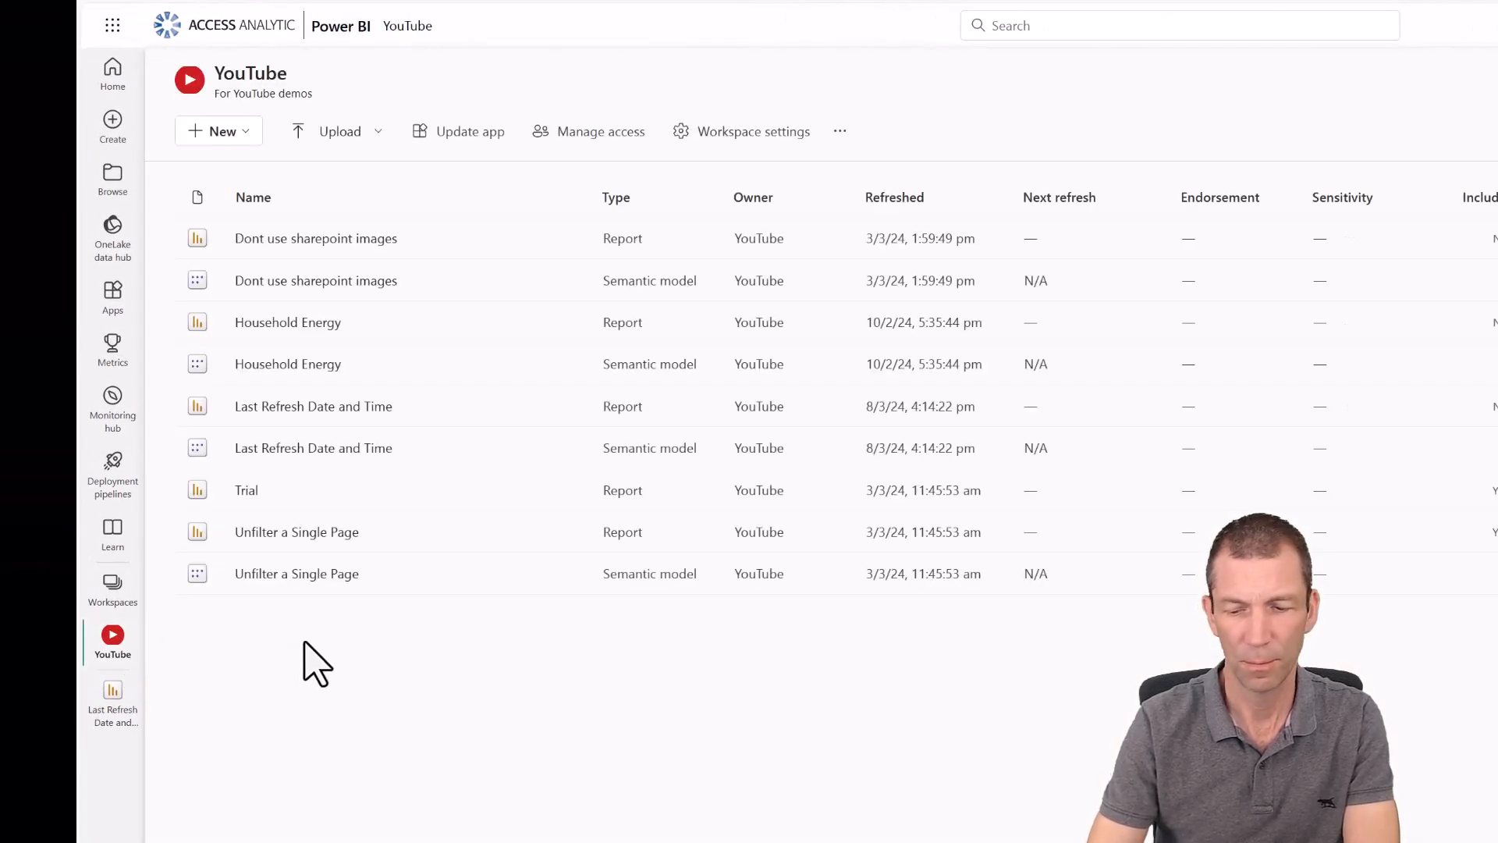
Sort the workspace items by most recent refresh and refresh the Last Refresh Date and Time semantic model
key("ctrl+plus")
key("ctrl+plus")
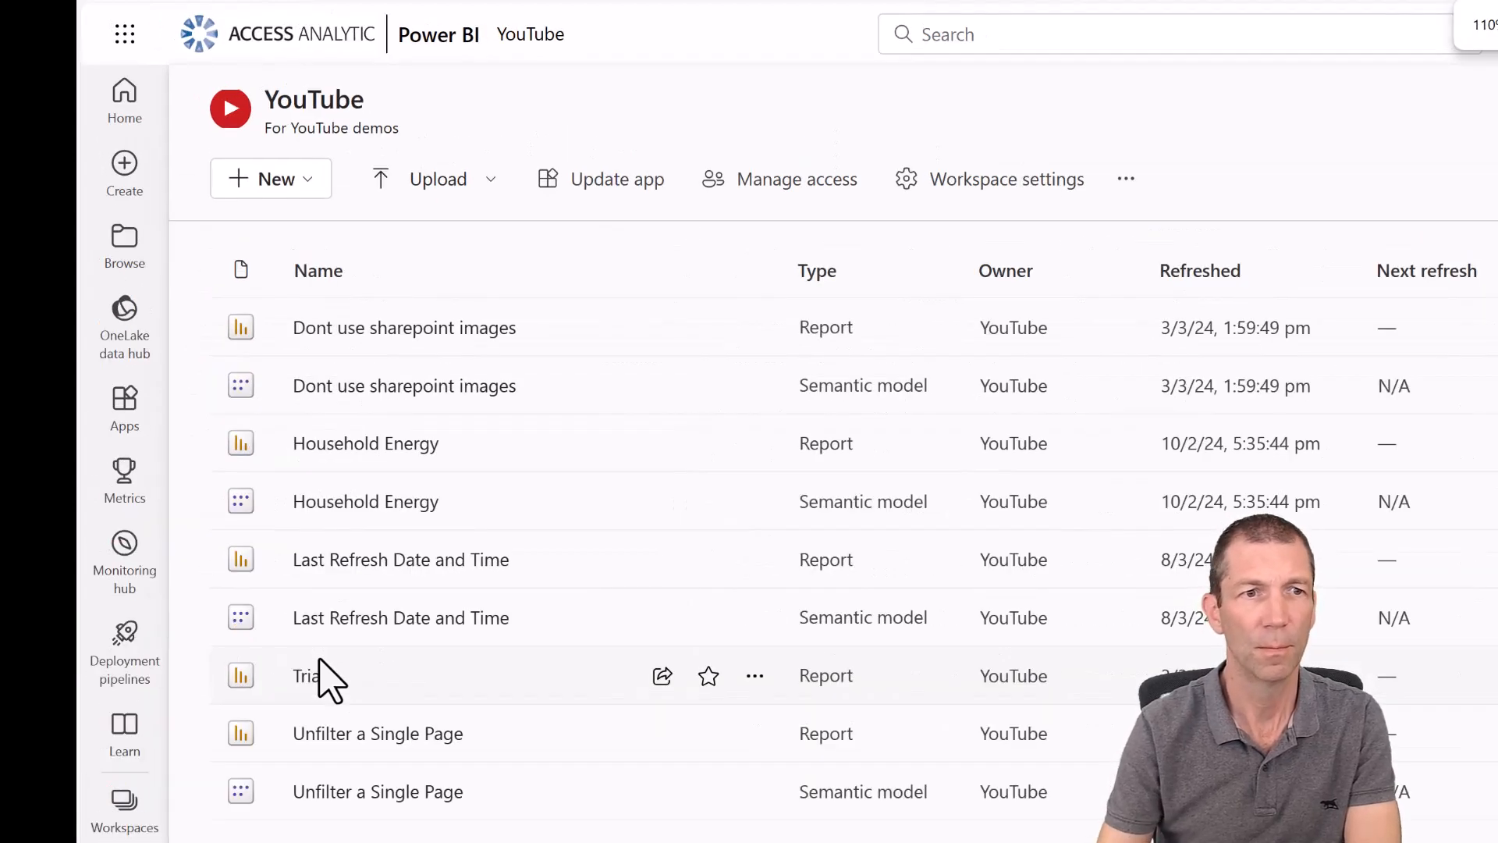
double_click(1206, 271)
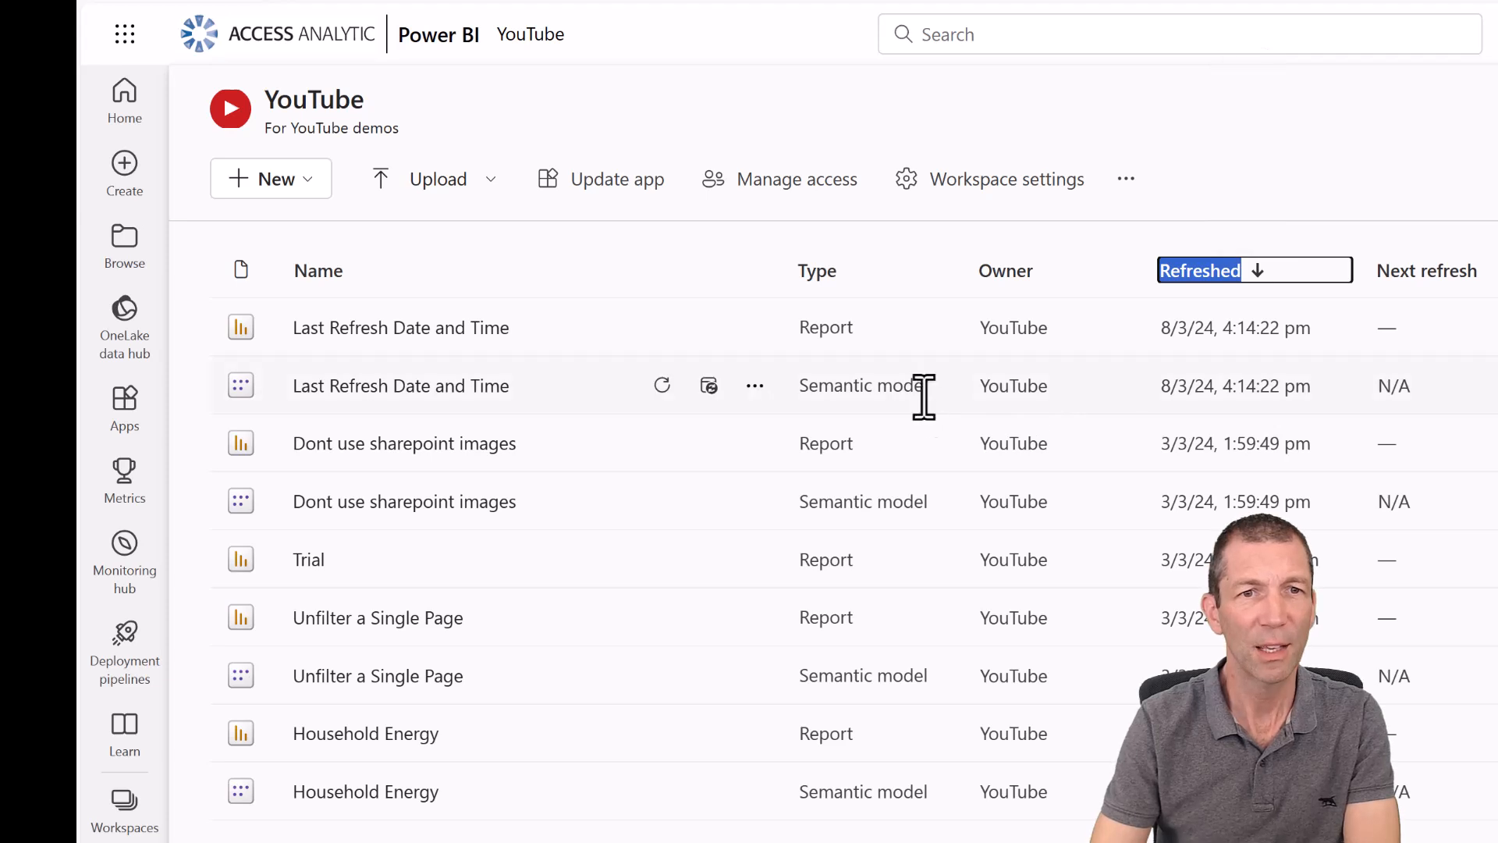
left_click(658, 390)
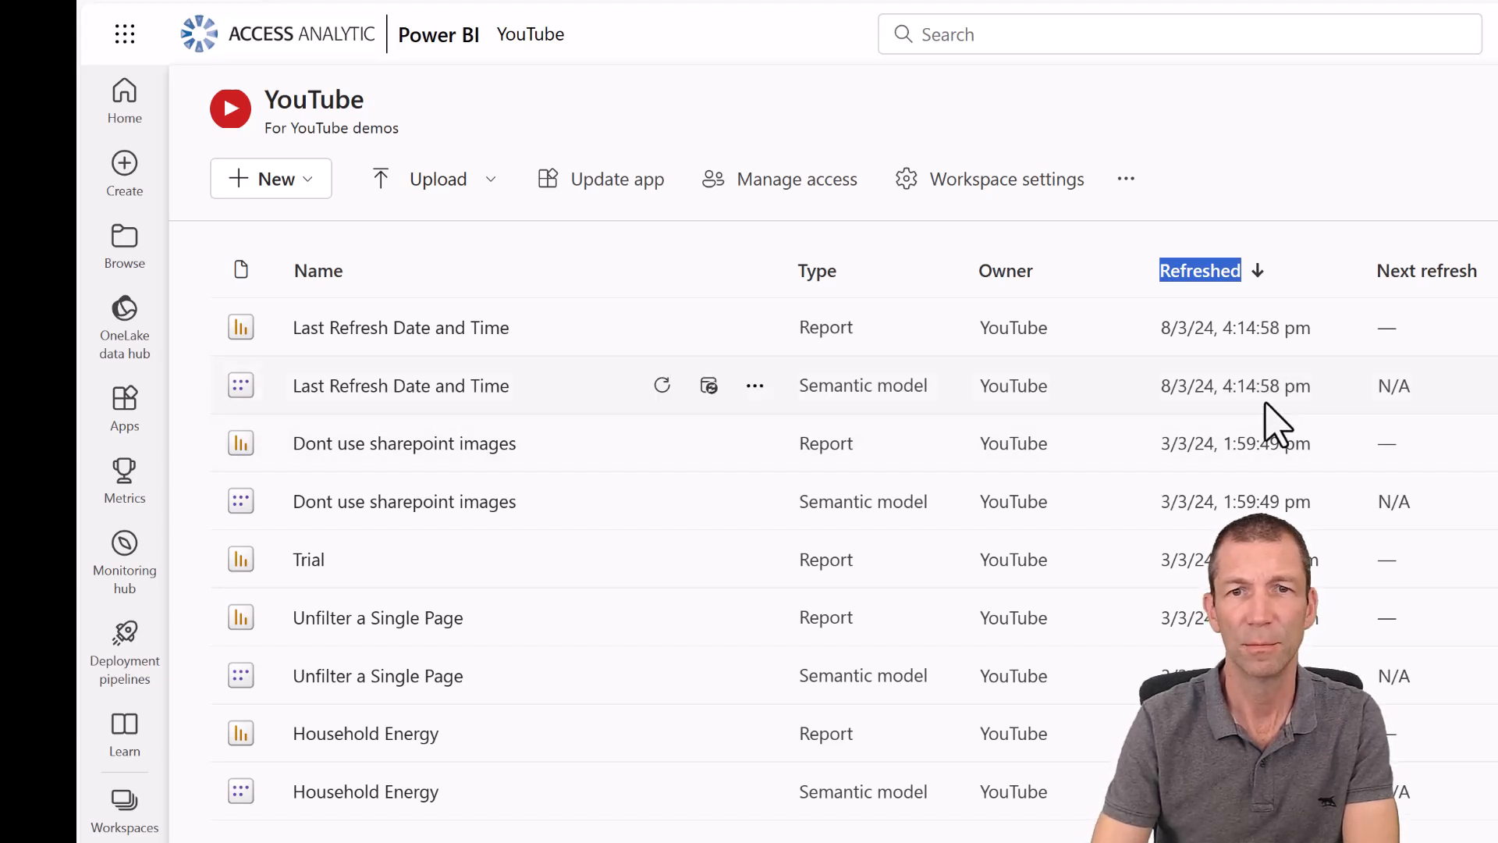
Open the published Last Refresh Date and Time report and reload the page to check the refreshed times
left_click(461, 328)
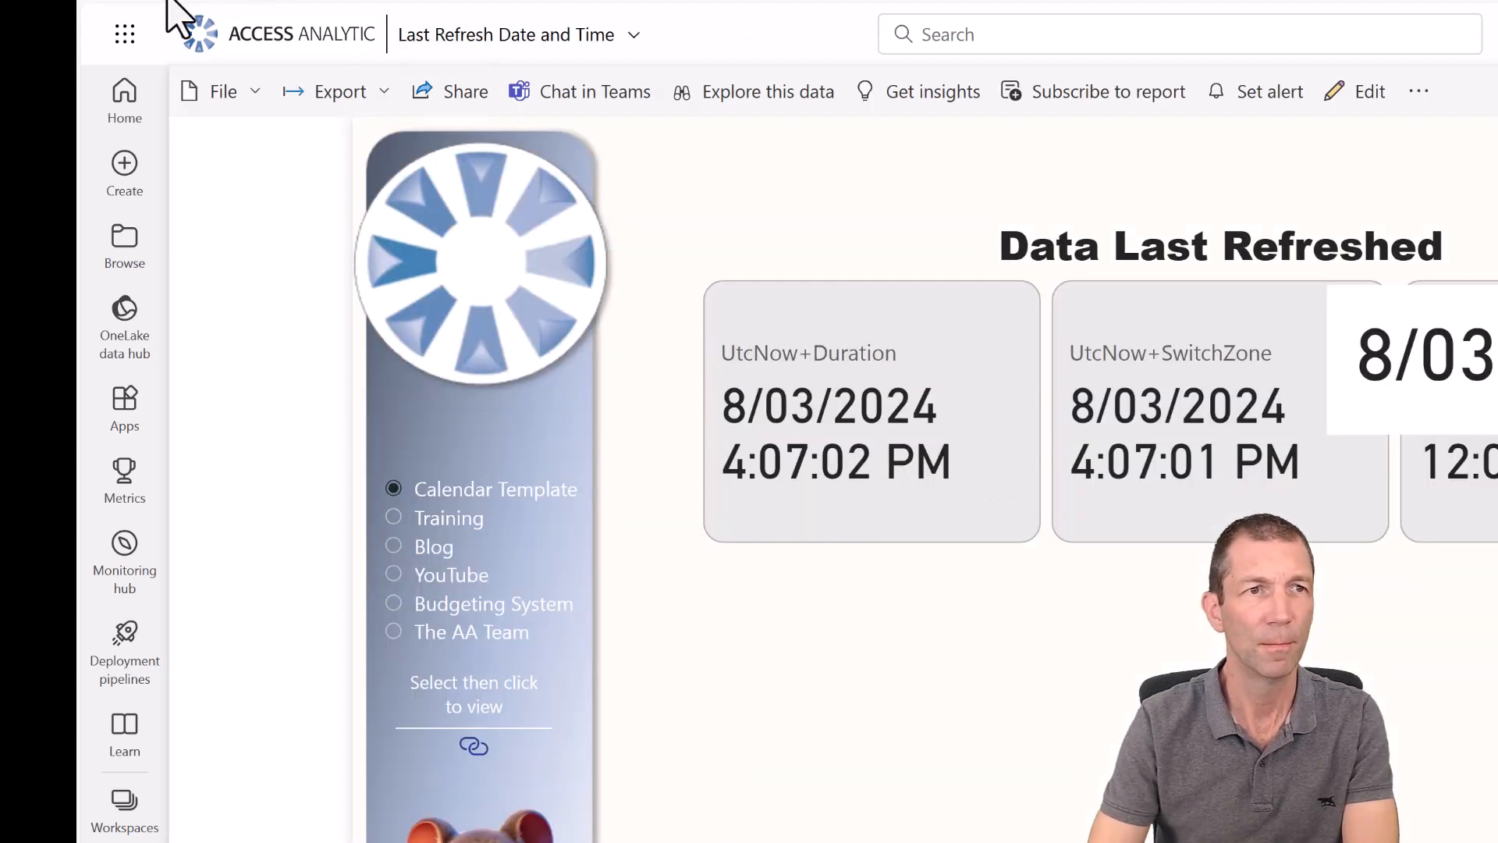
key("F5")
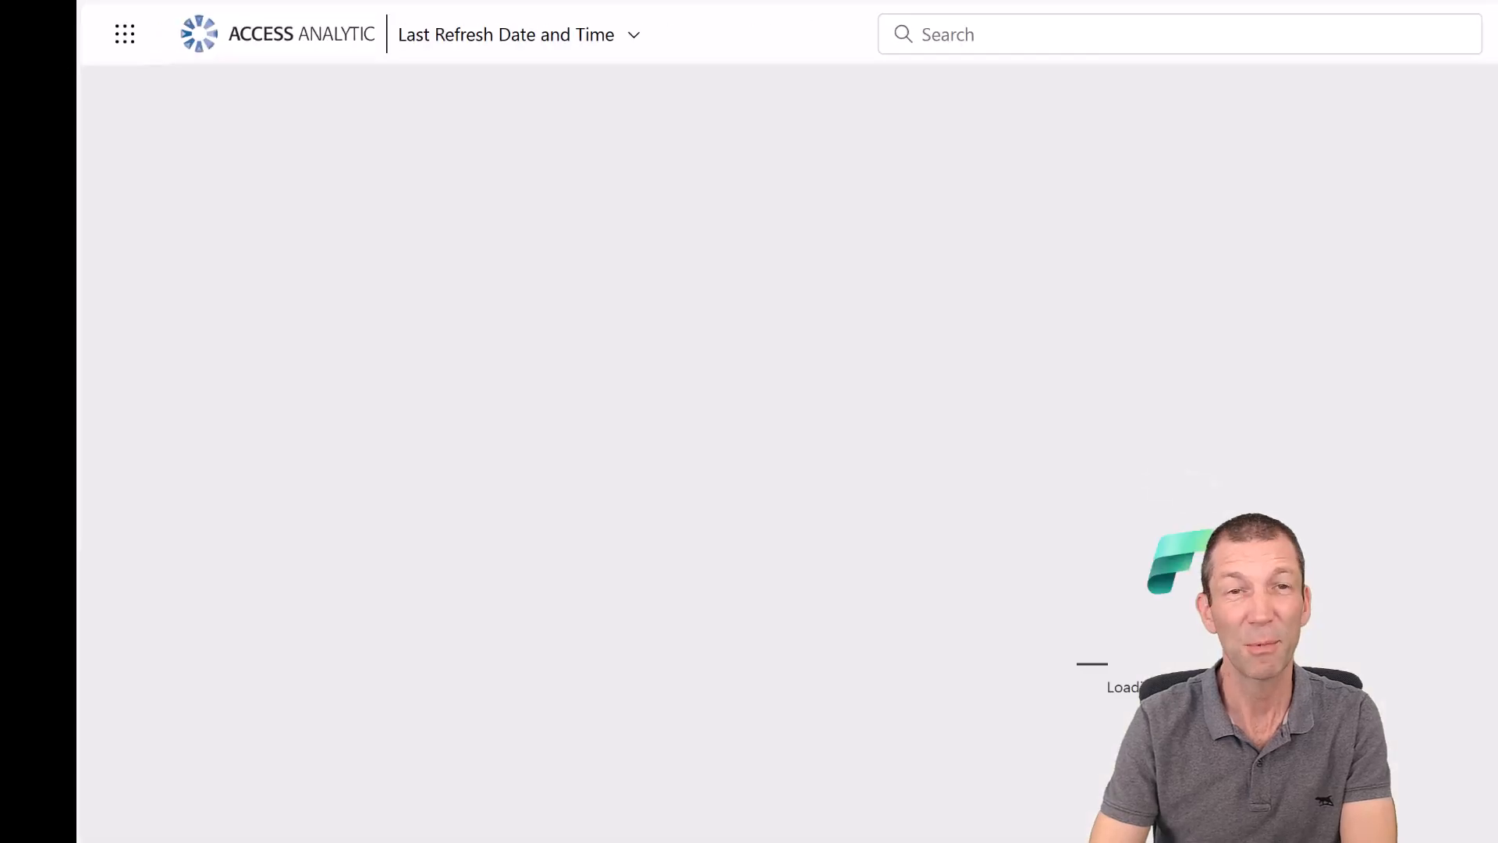